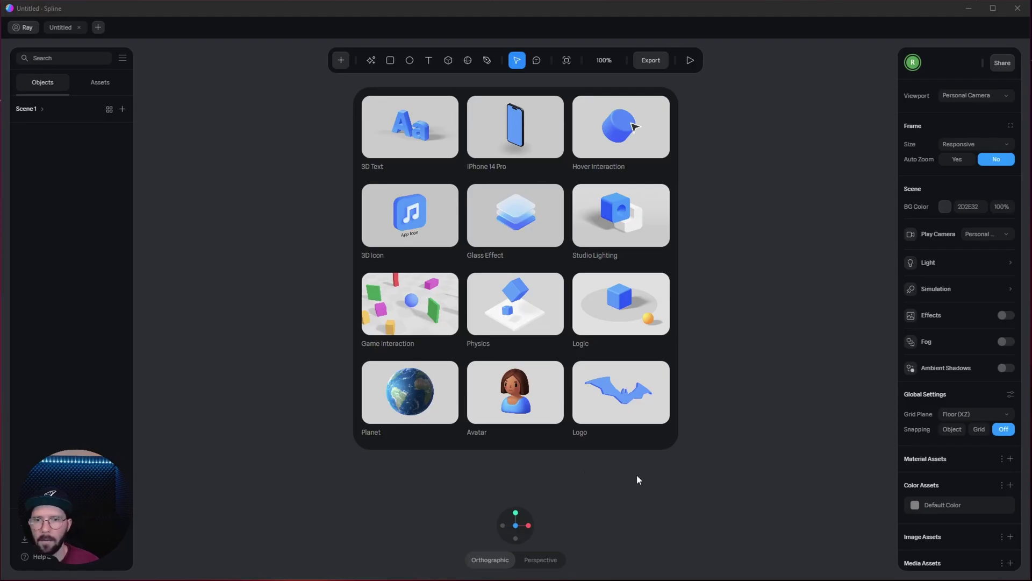
Delete the starter rectangle, leaving only the directional light, and view the empty scene in perspective from a lower angle.
{"action": "left_click", "coordinate": [637, 474]}
{"action": "left_click_drag", "start_coordinate": [608, 388], "coordinate": [641, 411]}
{"action": "left_click", "coordinate": [610, 401]}
{"action": "key", "text": "Delete"}
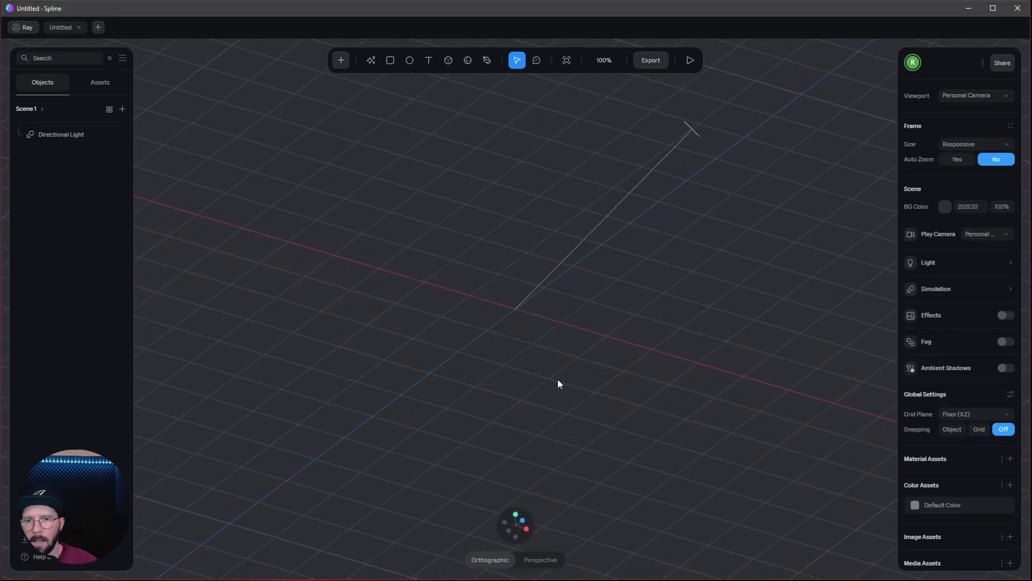
{"action": "left_click", "coordinate": [547, 561]}
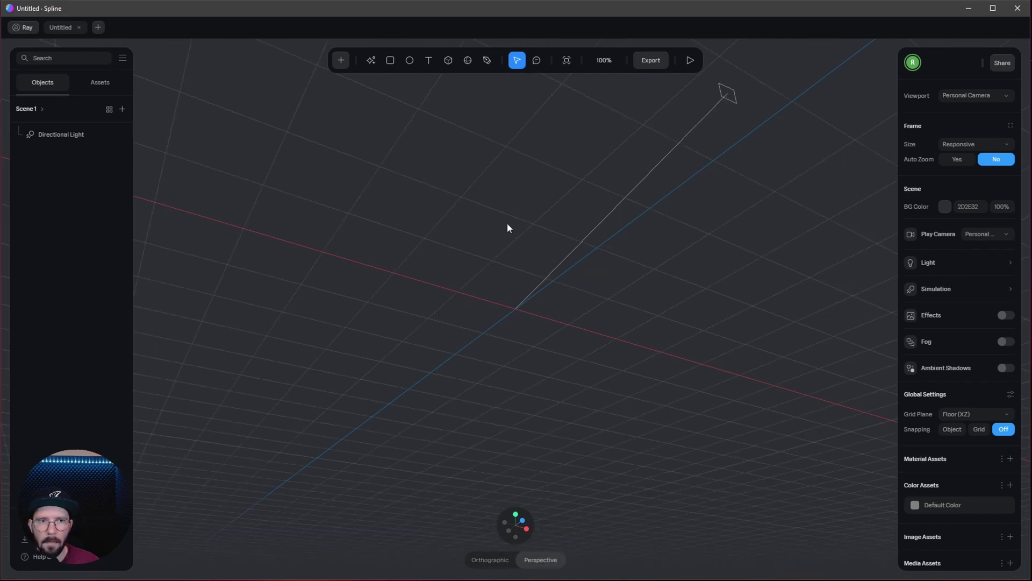
{"action": "right_click_drag", "start_coordinate": [507, 223], "coordinate": [502, 267]}
Add a cube to the scene and position it at the origin, 0, 0, 0.
{"action": "left_click", "coordinate": [342, 59]}
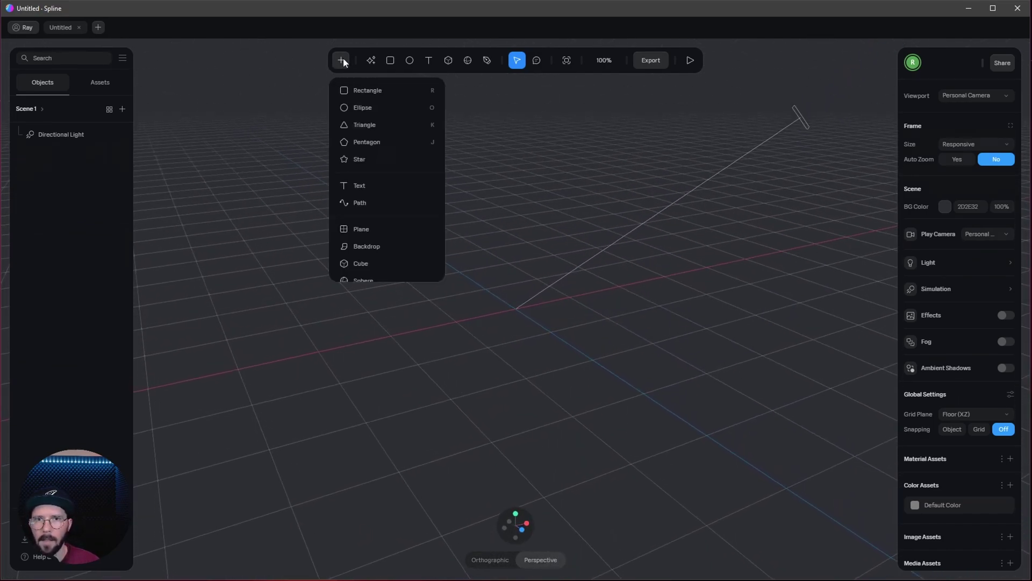
{"action": "left_click", "coordinate": [382, 262]}
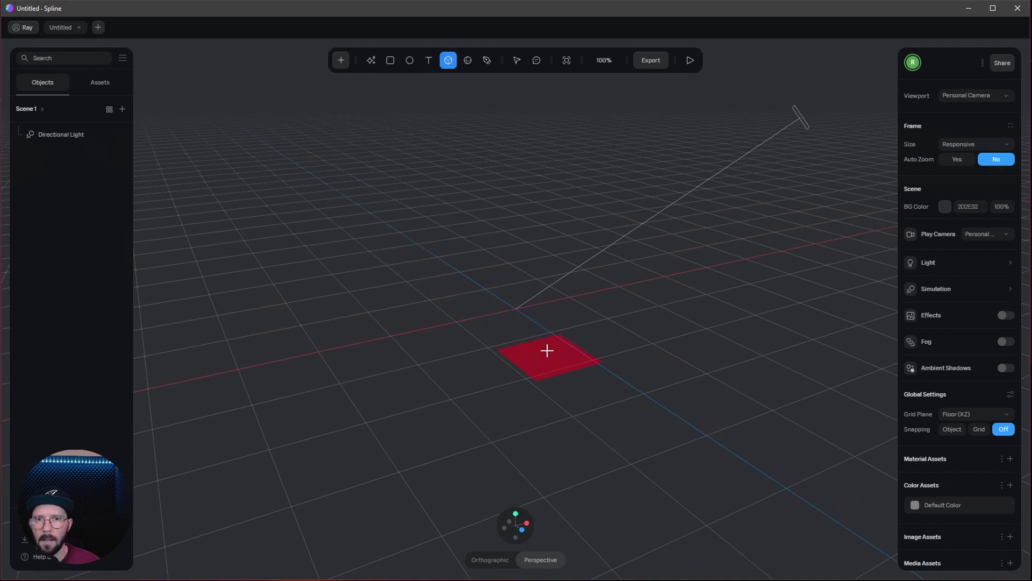
{"action": "left_click", "coordinate": [526, 312]}
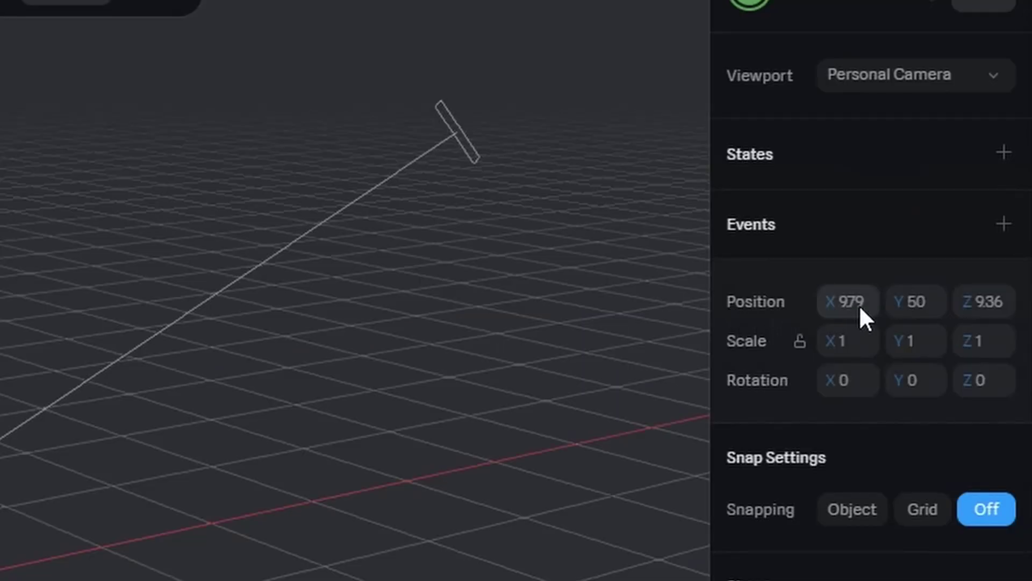
{"action": "left_click", "coordinate": [955, 183]}
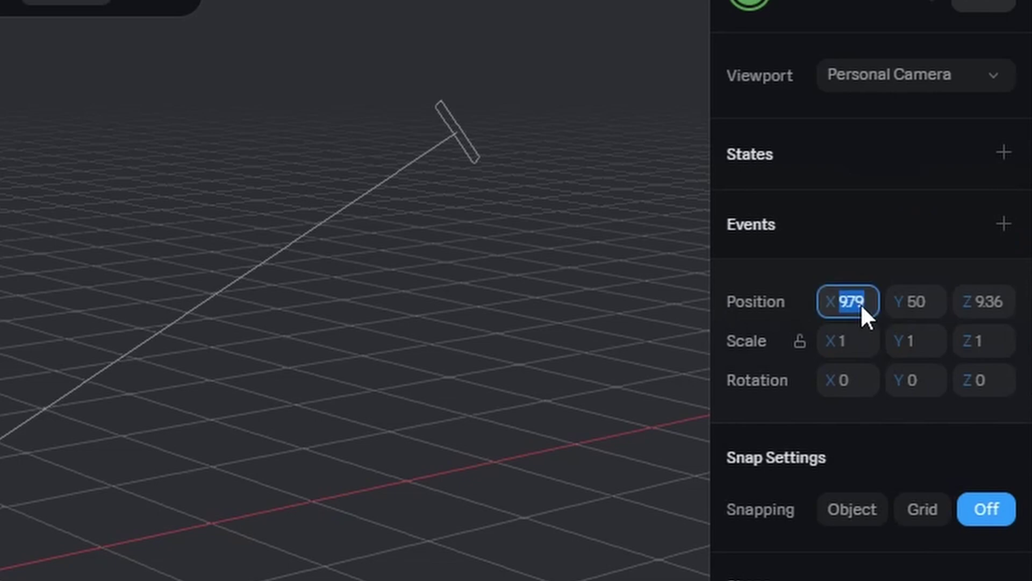
{"action": "type", "text": "0"}
{"action": "key", "text": "Tab"}
{"action": "type", "text": "0"}
{"action": "key", "text": "Tab"}
{"action": "type", "text": "0"}
{"action": "key", "text": "Return"}
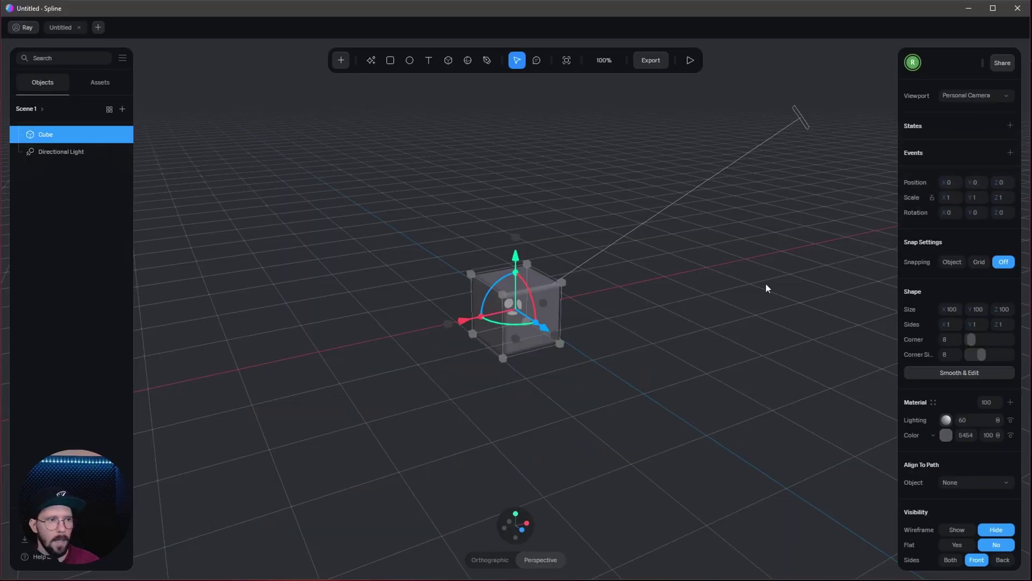
Enable the Cloner on the cube with Grid type and count 3, 1, 3.
{"action": "scroll", "coordinate": [946, 457], "scroll_direction": "down", "scroll_amount": 3}
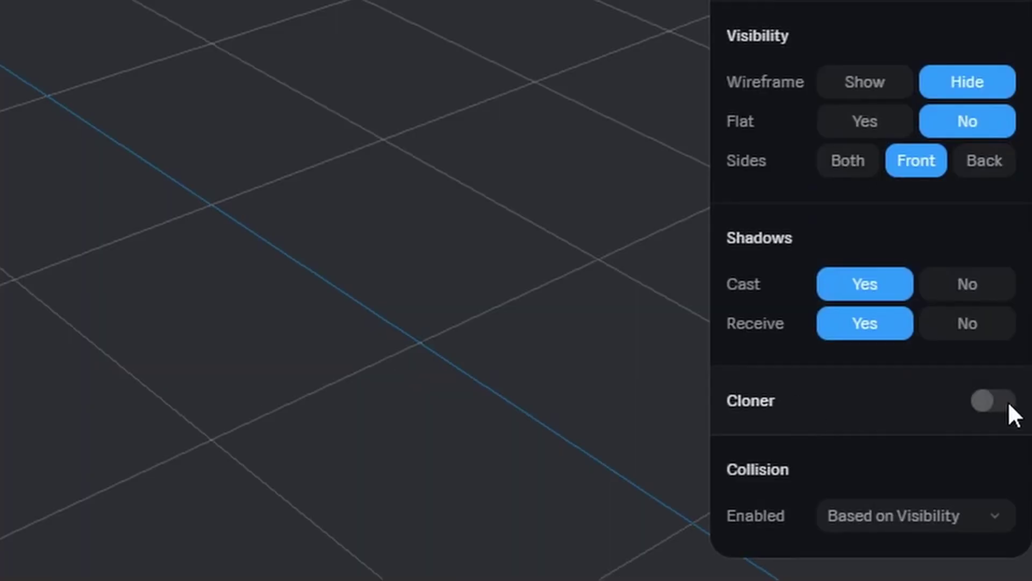
{"action": "left_click", "coordinate": [998, 401]}
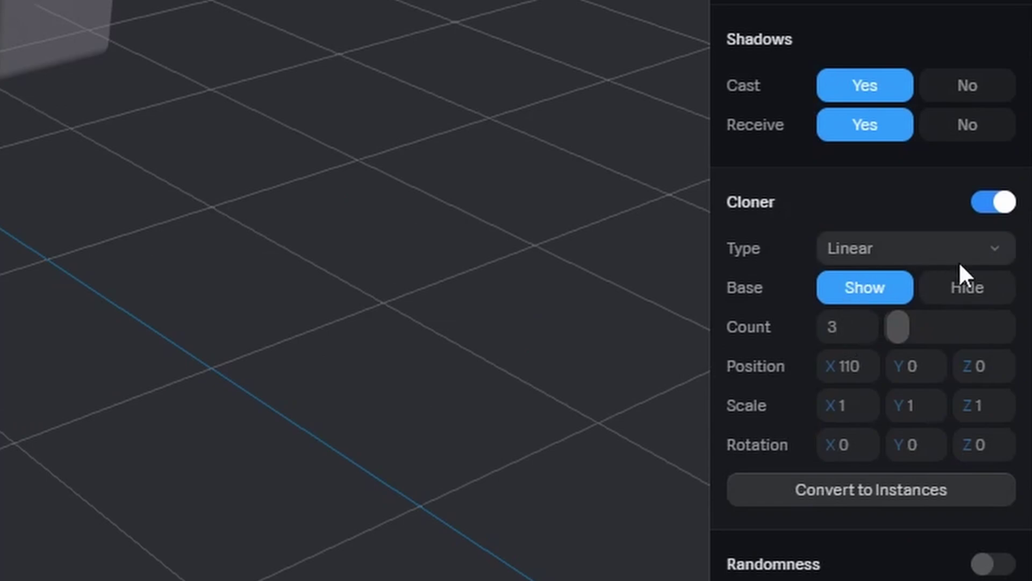
{"action": "left_click", "coordinate": [956, 254]}
{"action": "left_click", "coordinate": [929, 277]}
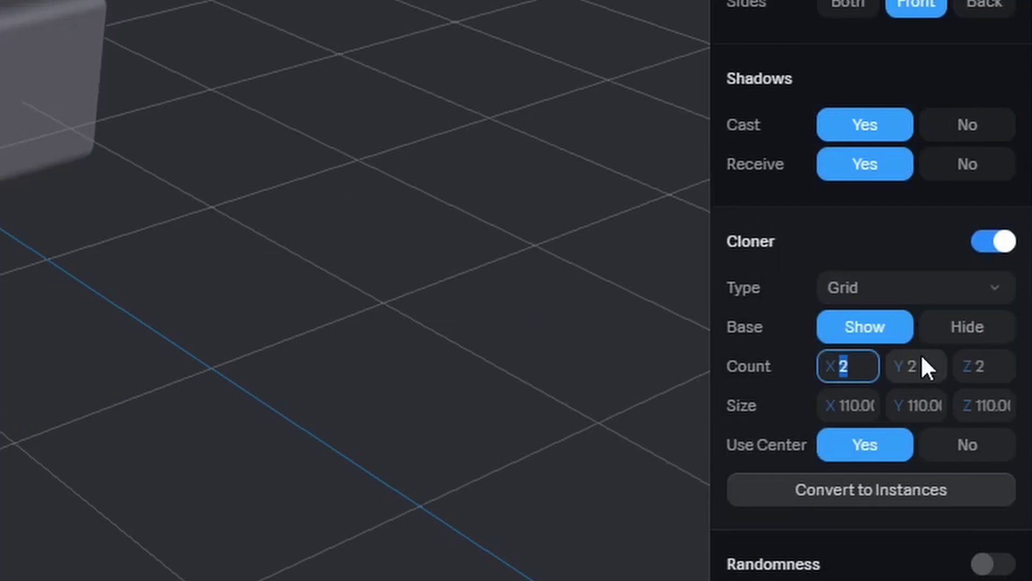
{"action": "type", "text": "3"}
{"action": "key", "text": "Tab"}
{"action": "type", "text": "1"}
{"action": "key", "text": "Tab"}
{"action": "type", "text": "3"}
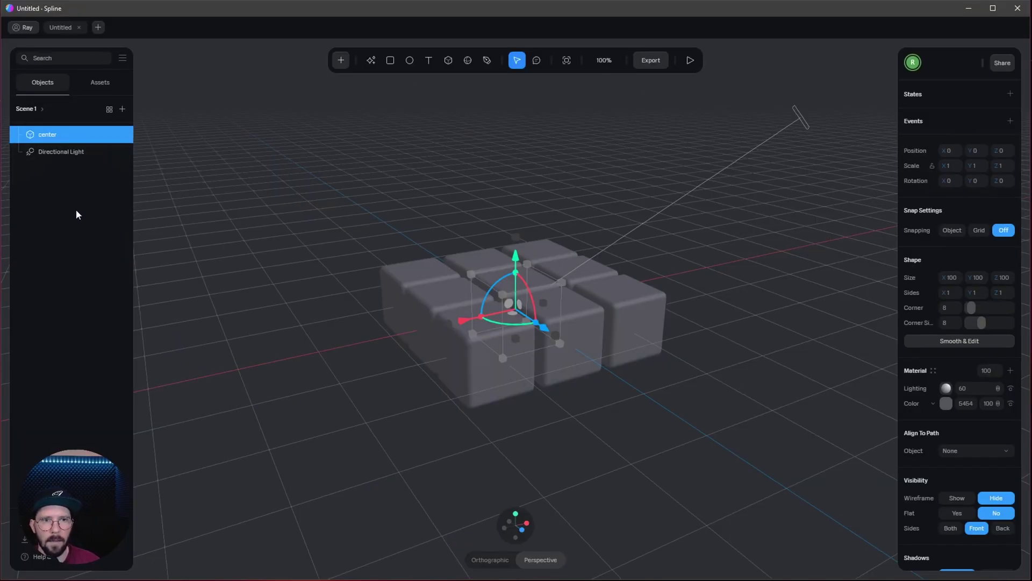
Duplicate the center layer and rename the copy for the bottom layer.
{"action": "left_click", "coordinate": [70, 195]}
{"action": "left_click", "coordinate": [56, 137]}
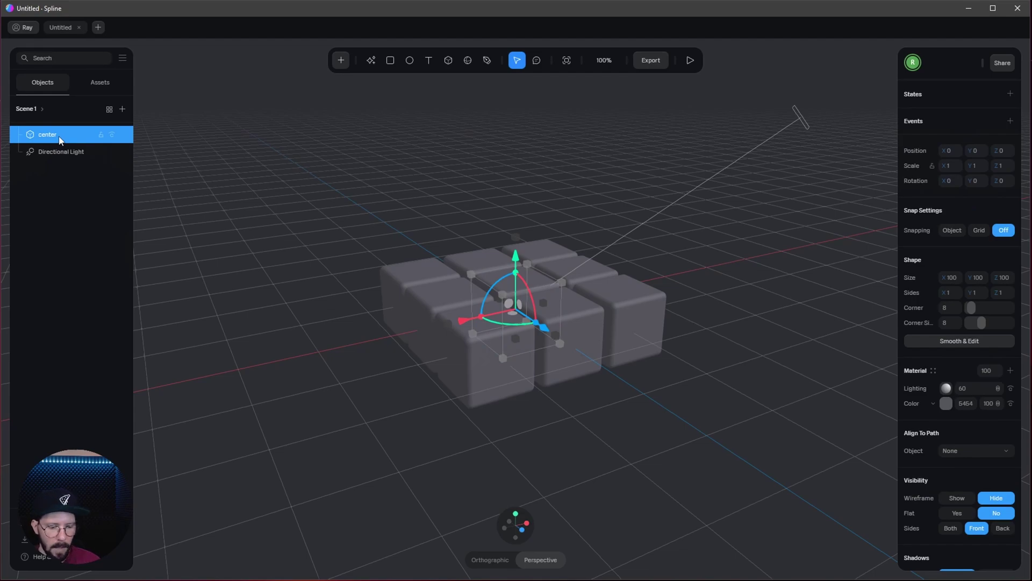
{"action": "key", "text": "ctrl+d"}
{"action": "double_click", "coordinate": [133, 133]}
{"action": "type", "text": "cube"}
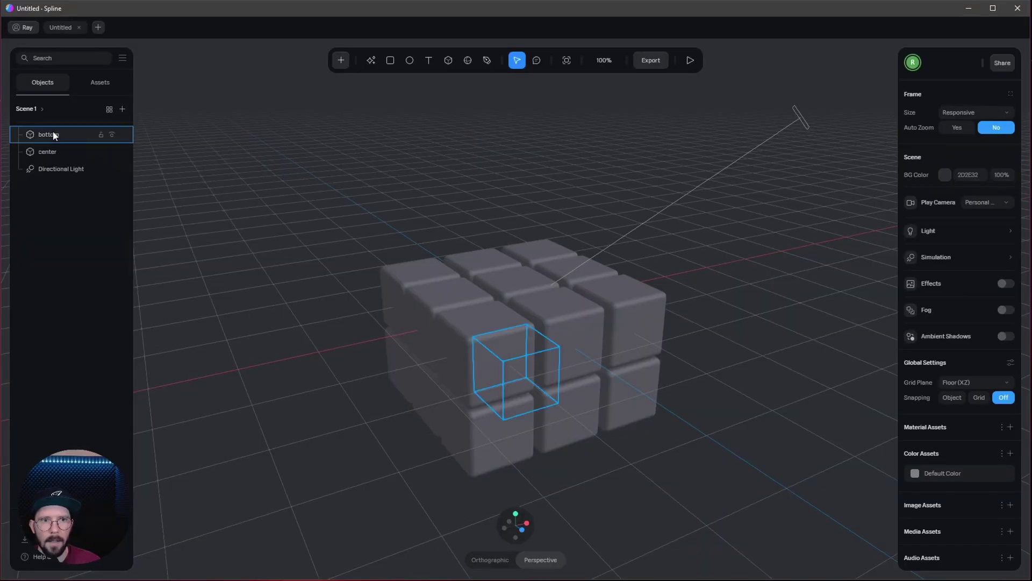
Duplicate the bottom layer as 'top' and set its Y position to 105.
{"action": "left_click", "coordinate": [60, 135]}
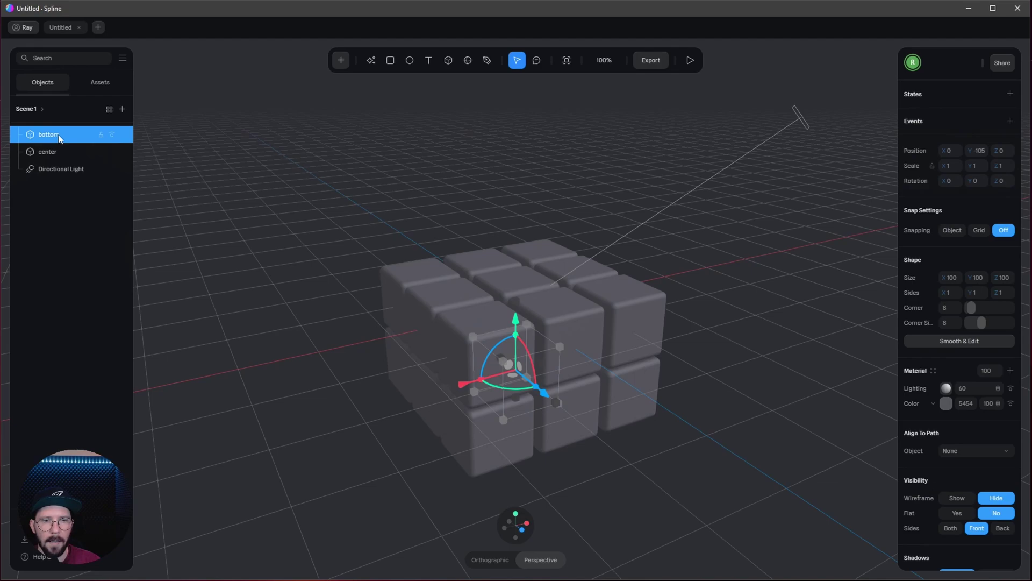
{"action": "key", "text": "ctrl+d"}
{"action": "double_click", "coordinate": [63, 135]}
{"action": "type", "text": "top"}
{"action": "key", "text": "Return"}
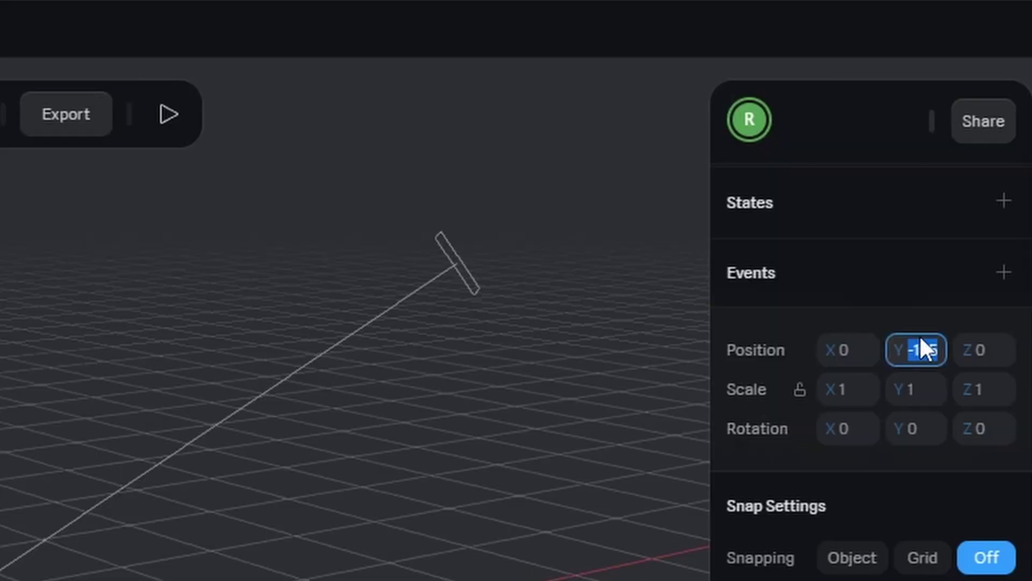
{"action": "type", "text": "105"}
{"action": "key", "text": "Return"}
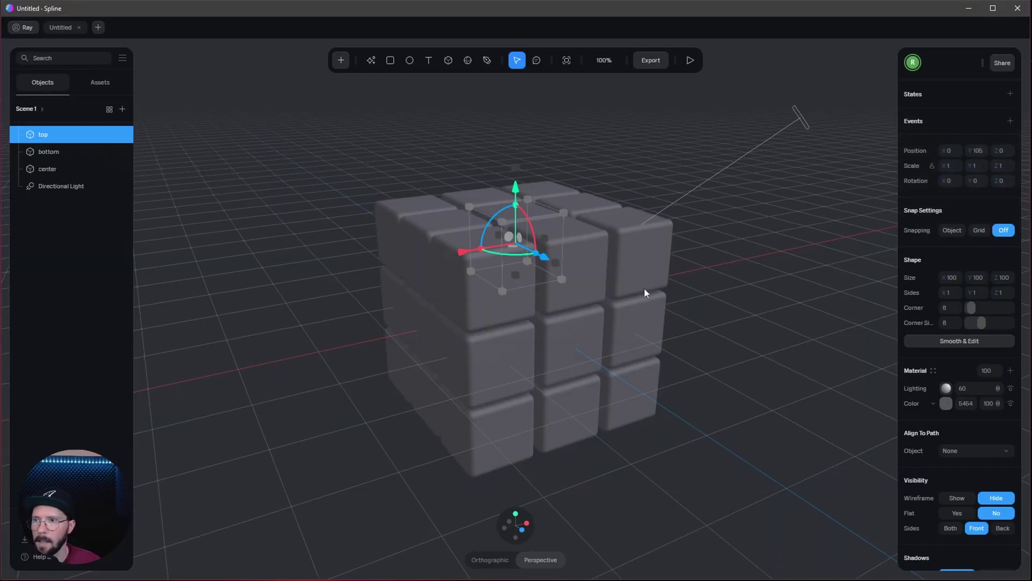
Group the top, center and bottom layers with Ctrl+G.
{"action": "left_click", "coordinate": [49, 171]}
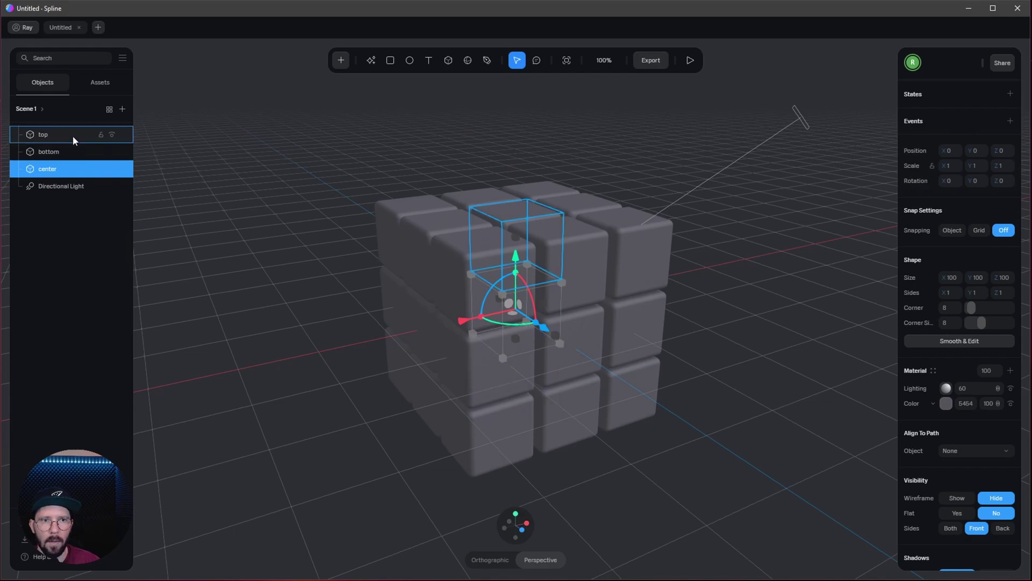
{"action": "left_click", "coordinate": [73, 135], "text": "shift"}
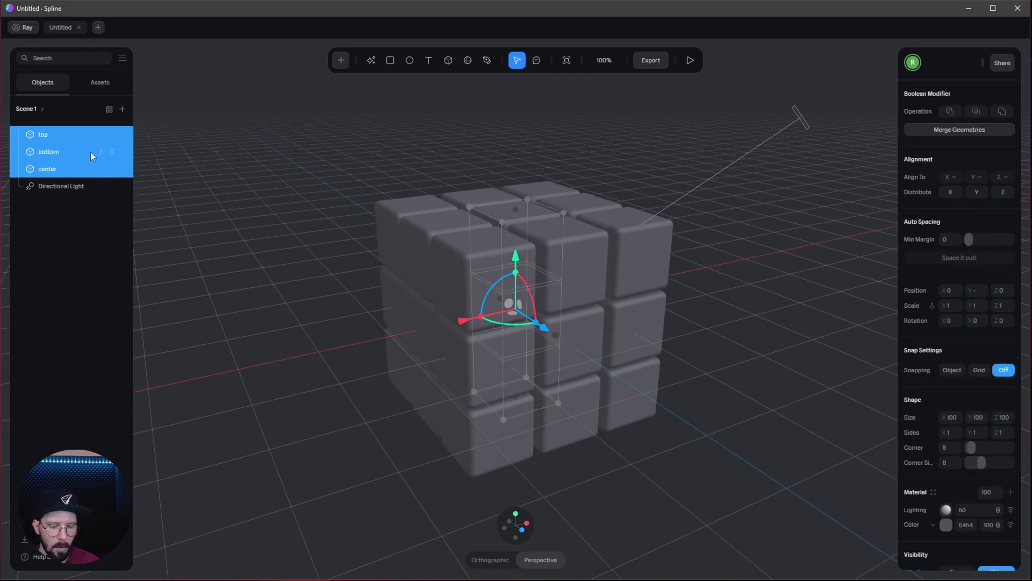
{"action": "key", "text": "ctrl+g"}
{"action": "left_click", "coordinate": [54, 185]}
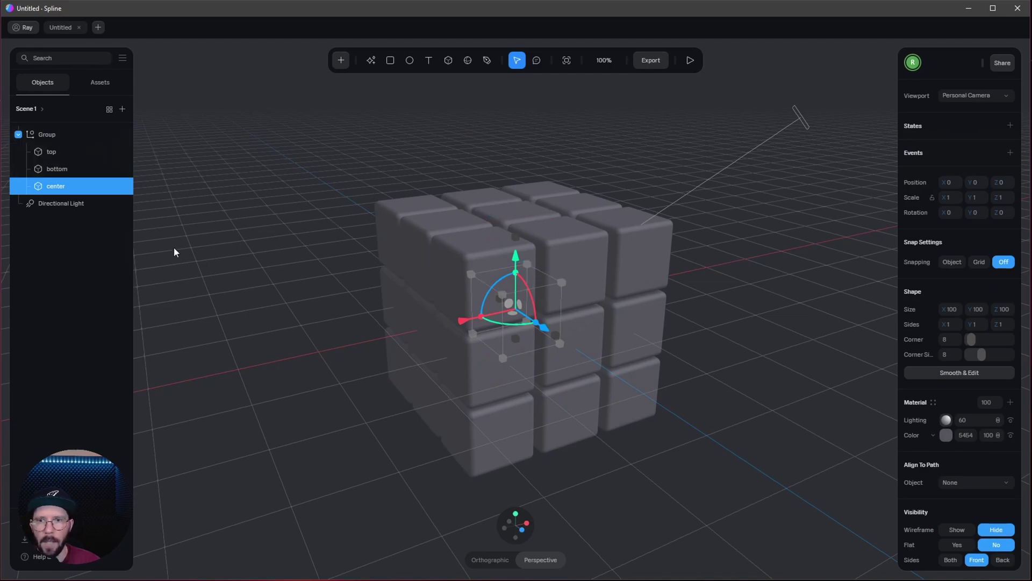
Add a Matcap layer with a glossy black matcap image to the center material.
{"action": "left_click", "coordinate": [71, 168]}
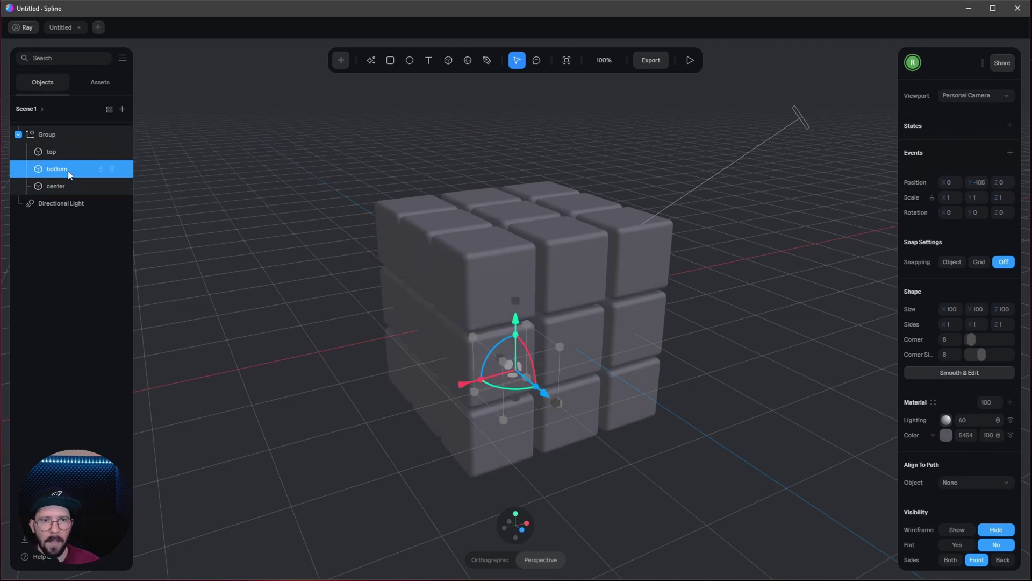
{"action": "left_click", "coordinate": [69, 187]}
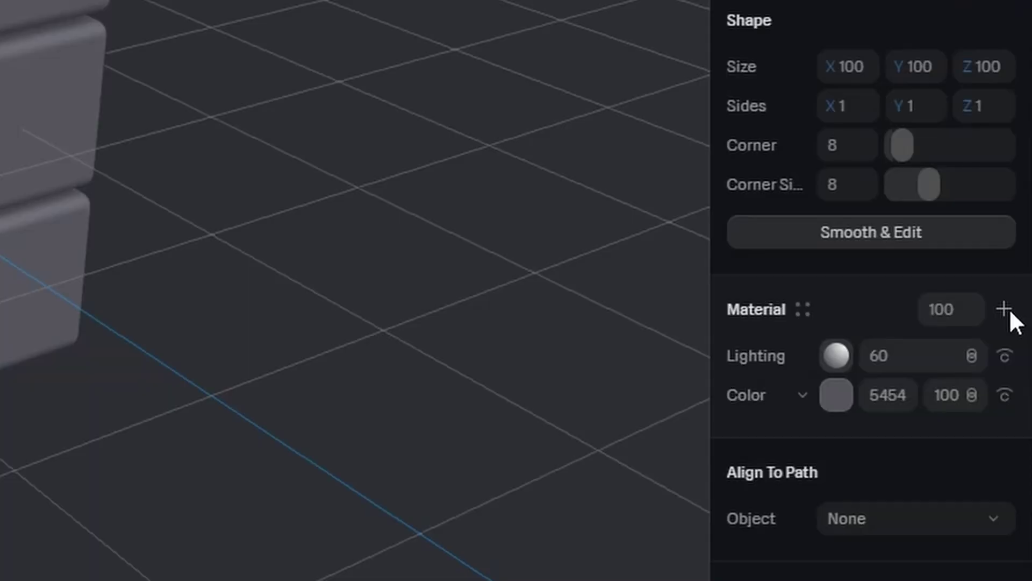
{"action": "left_click", "coordinate": [1005, 310]}
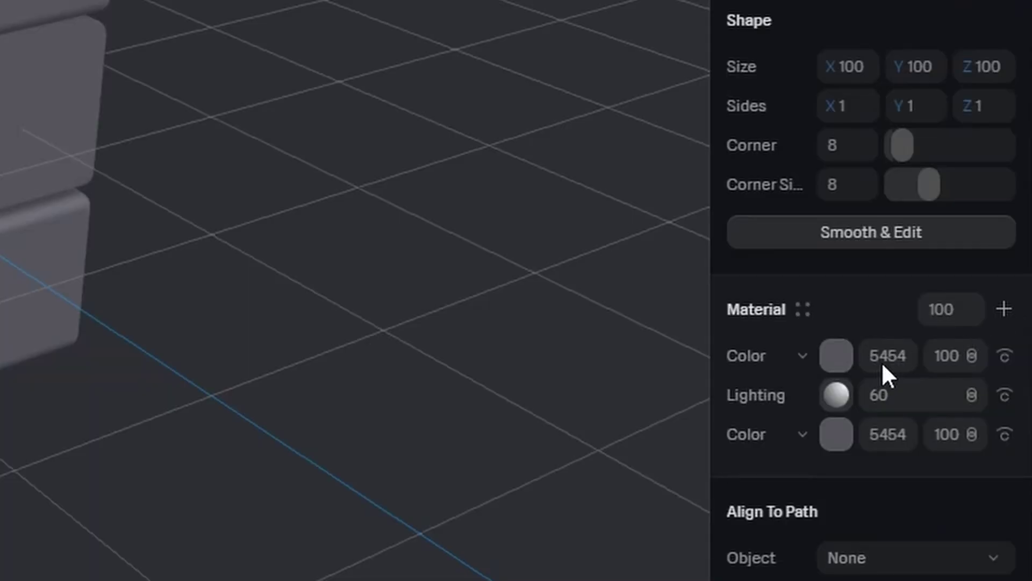
{"action": "left_click", "coordinate": [802, 356]}
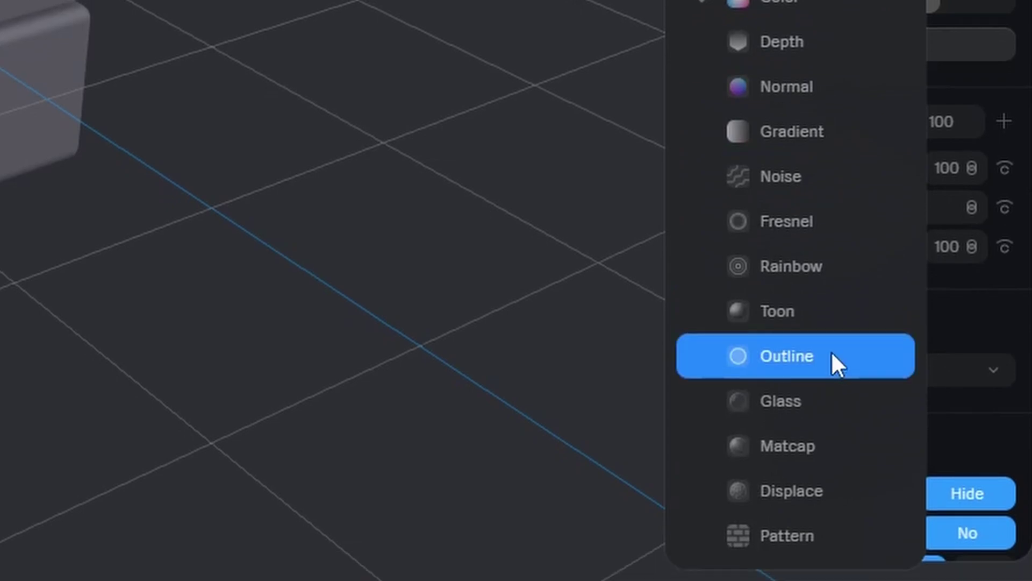
{"action": "left_click", "coordinate": [841, 445]}
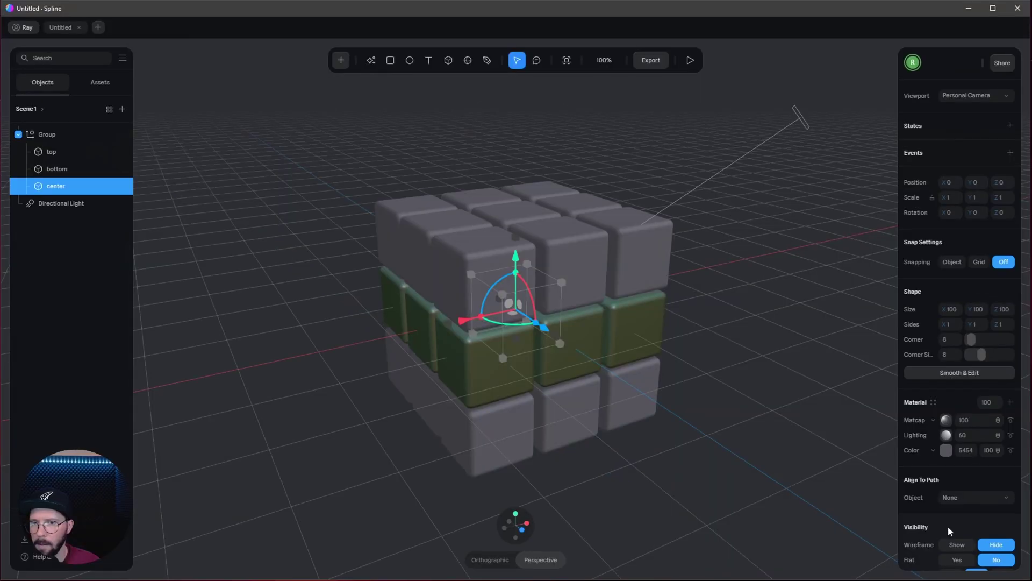
{"action": "left_click", "coordinate": [946, 420]}
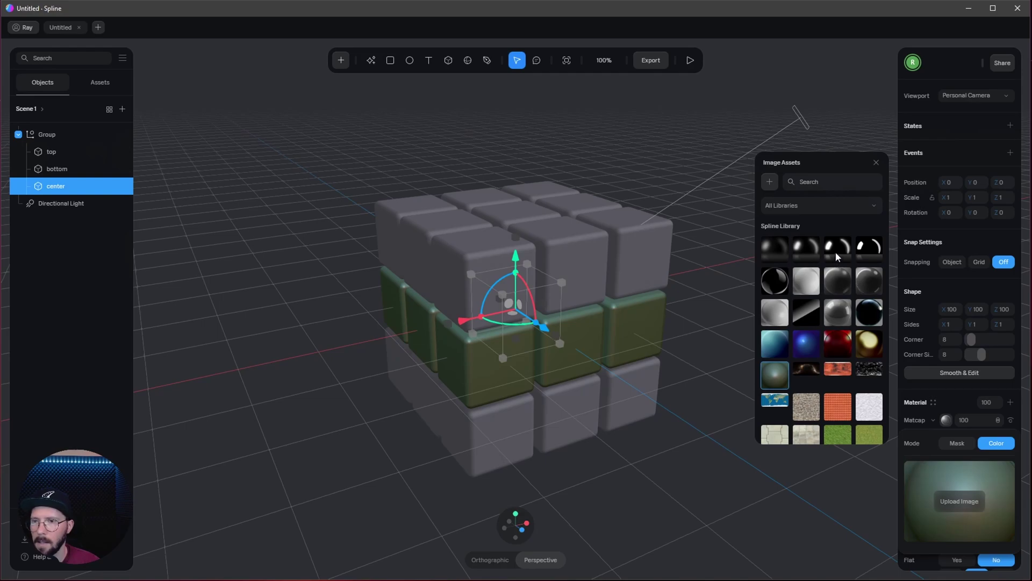
{"action": "left_click", "coordinate": [837, 252]}
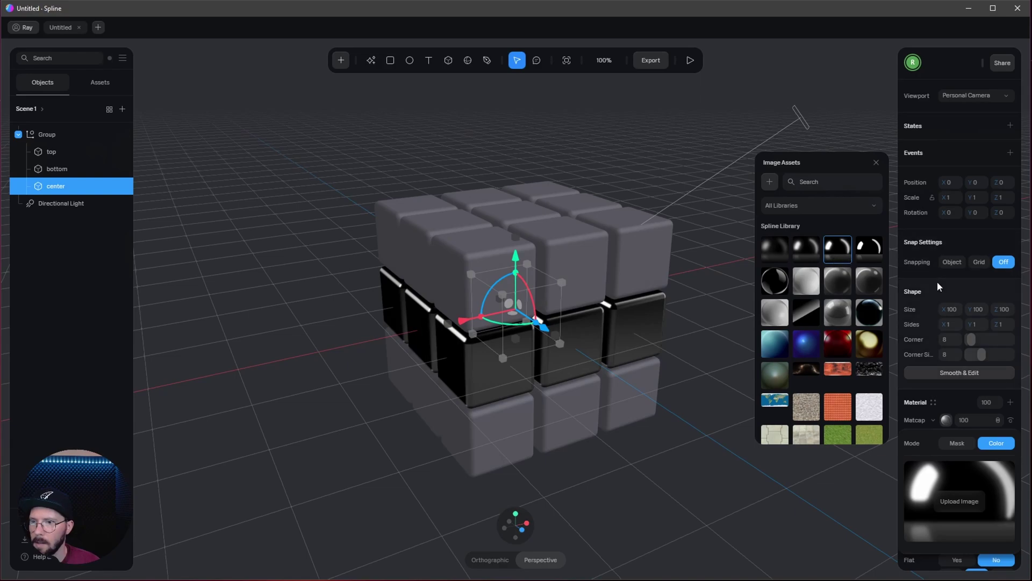
{"action": "left_click", "coordinate": [959, 290]}
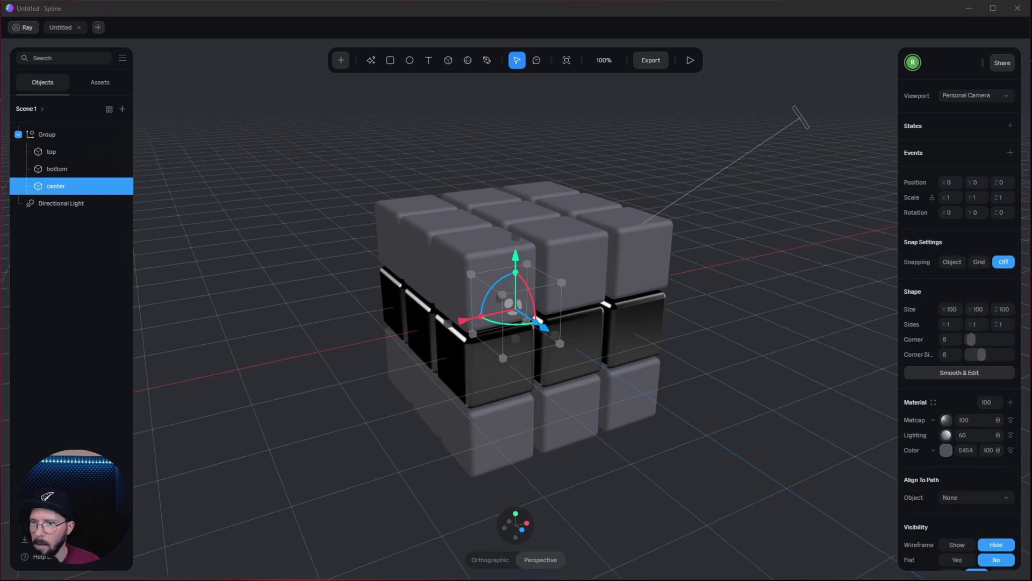
Add a Normal material layer to center and blend it in Overlay mode.
{"action": "left_click", "coordinate": [1010, 402]}
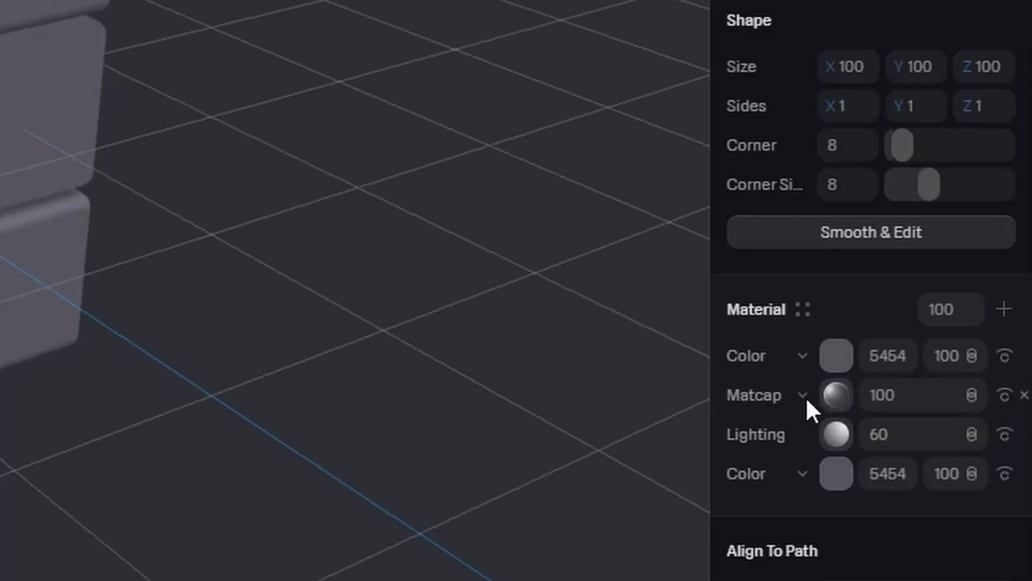
{"action": "left_click", "coordinate": [800, 360]}
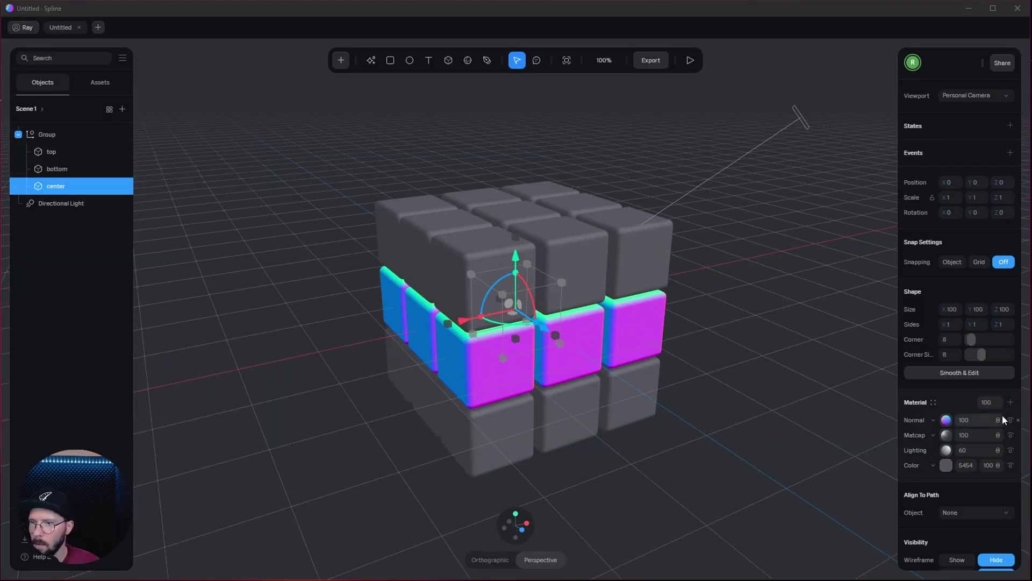
{"action": "left_click", "coordinate": [971, 355]}
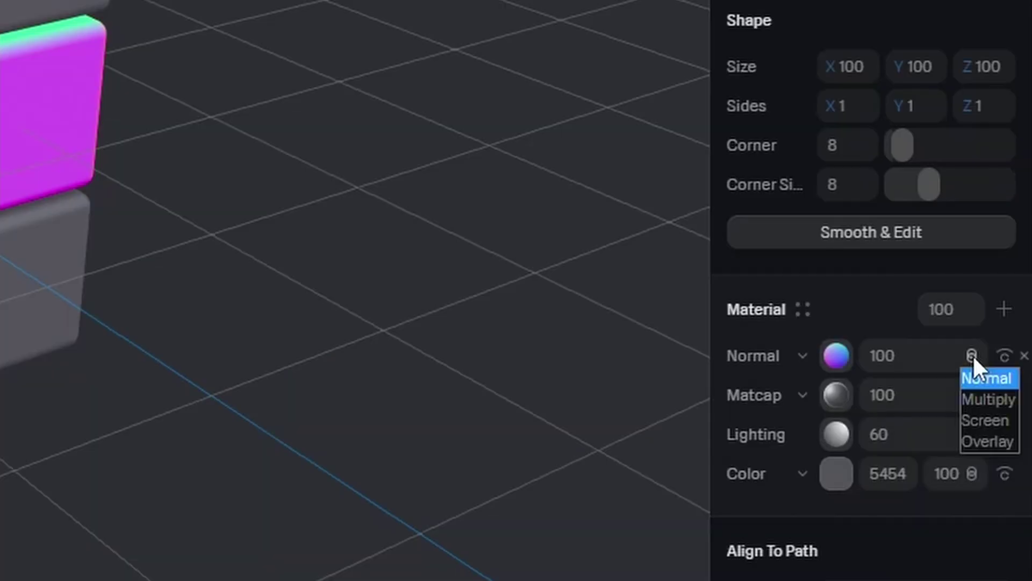
{"action": "left_click", "coordinate": [999, 440]}
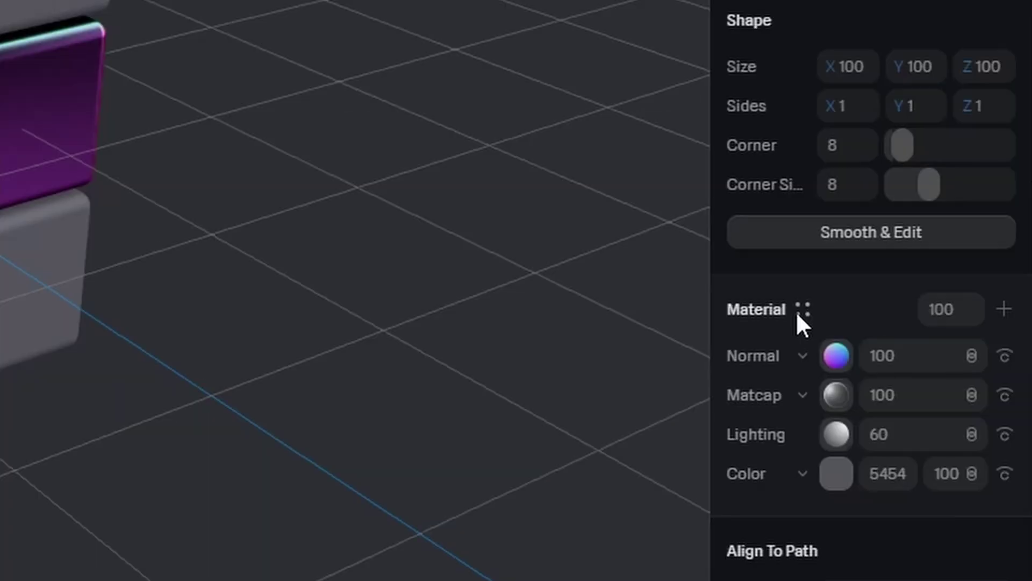
Rename the Untitled Material asset to 'Metal'.
{"action": "left_click", "coordinate": [932, 403]}
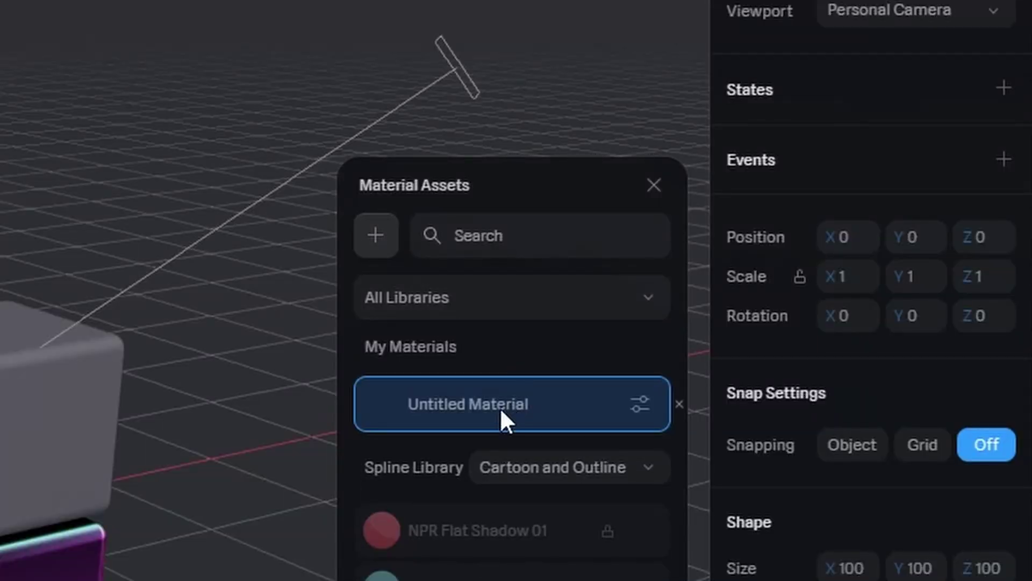
{"action": "double_click", "coordinate": [501, 402]}
{"action": "type", "text": "Metal"}
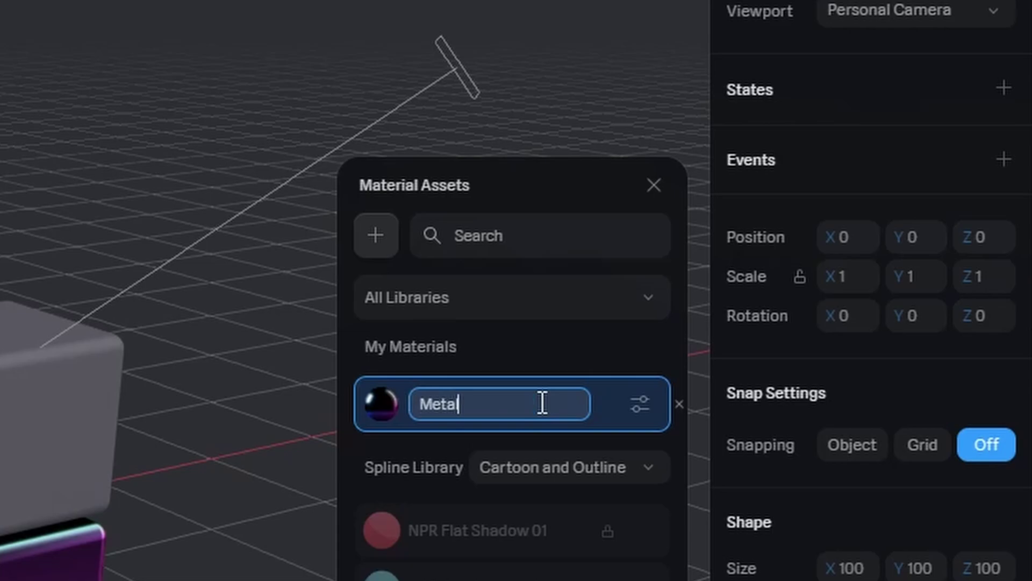
{"action": "key", "text": "Return"}
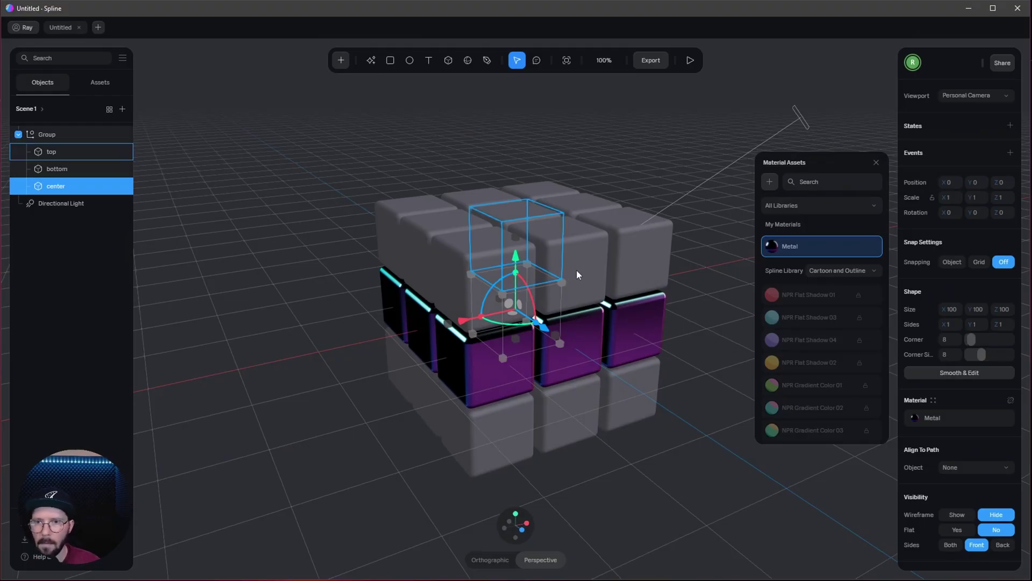
Apply the Metal material to the top and bottom cube layers.
{"action": "left_click", "coordinate": [576, 270]}
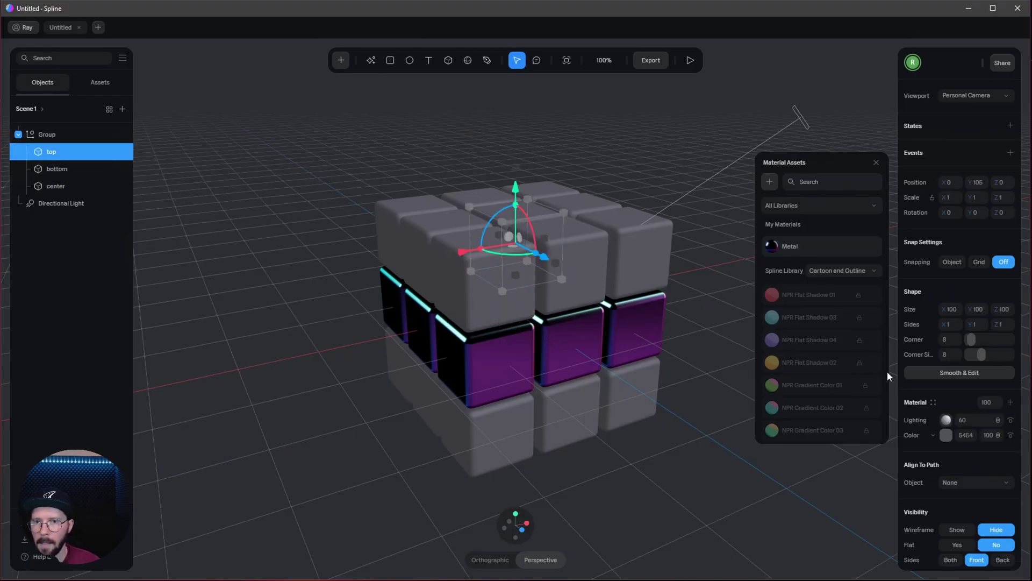
{"action": "left_click", "coordinate": [809, 247]}
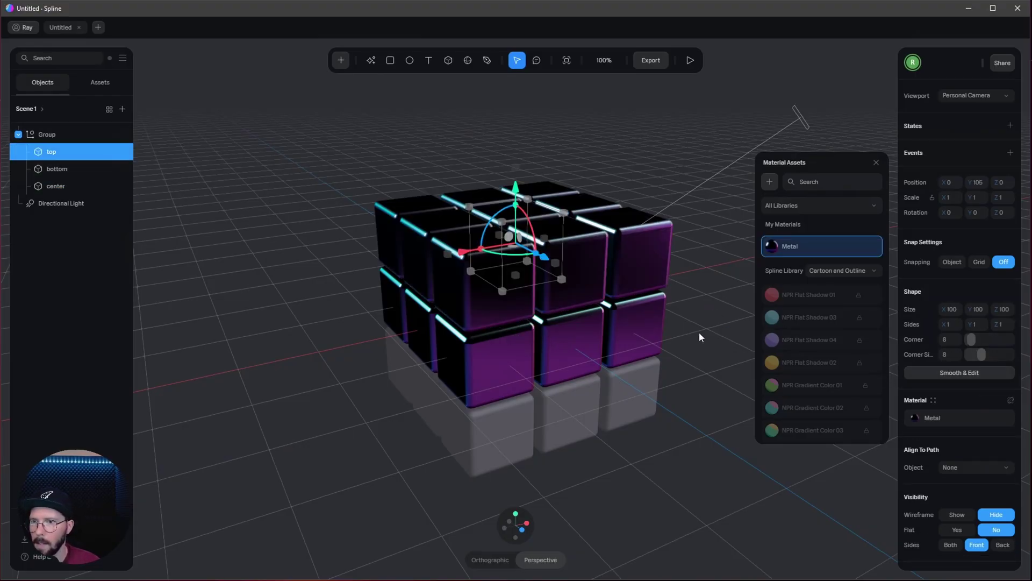
{"action": "left_click", "coordinate": [615, 403]}
{"action": "left_click", "coordinate": [814, 246]}
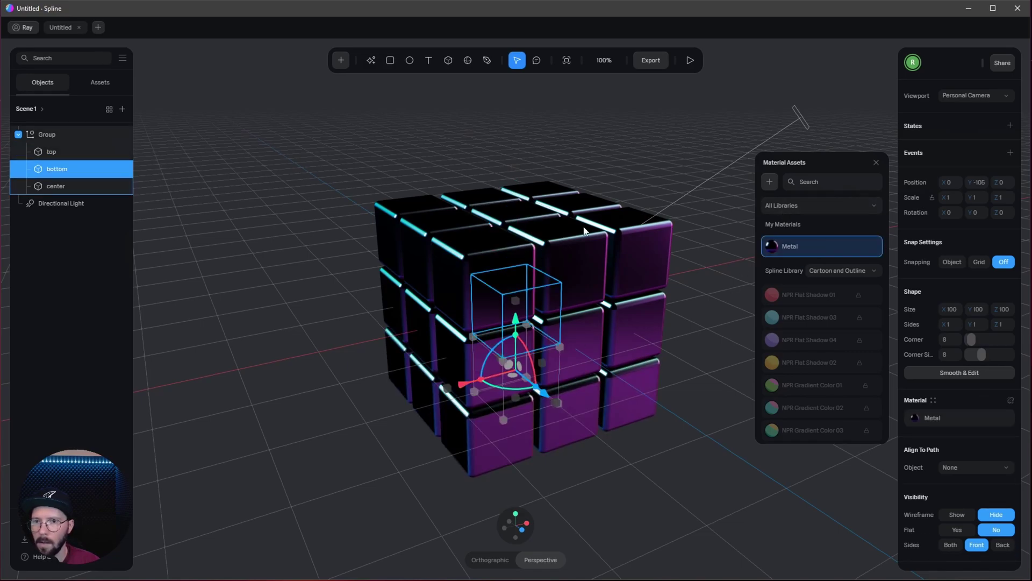
{"action": "left_click", "coordinate": [656, 146]}
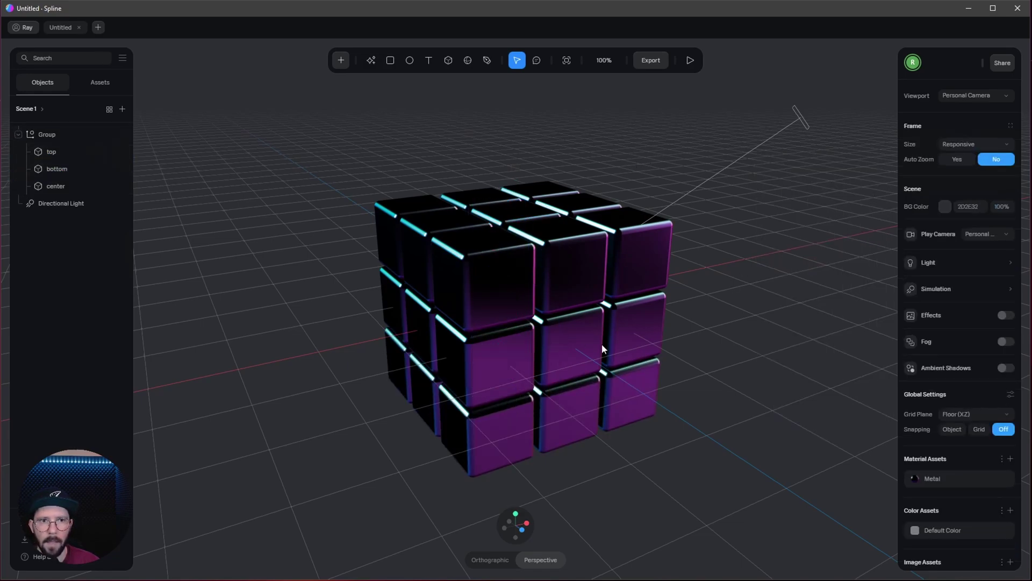
Try raising the cube group, then undo the move and deselect.
{"action": "left_click", "coordinate": [69, 134]}
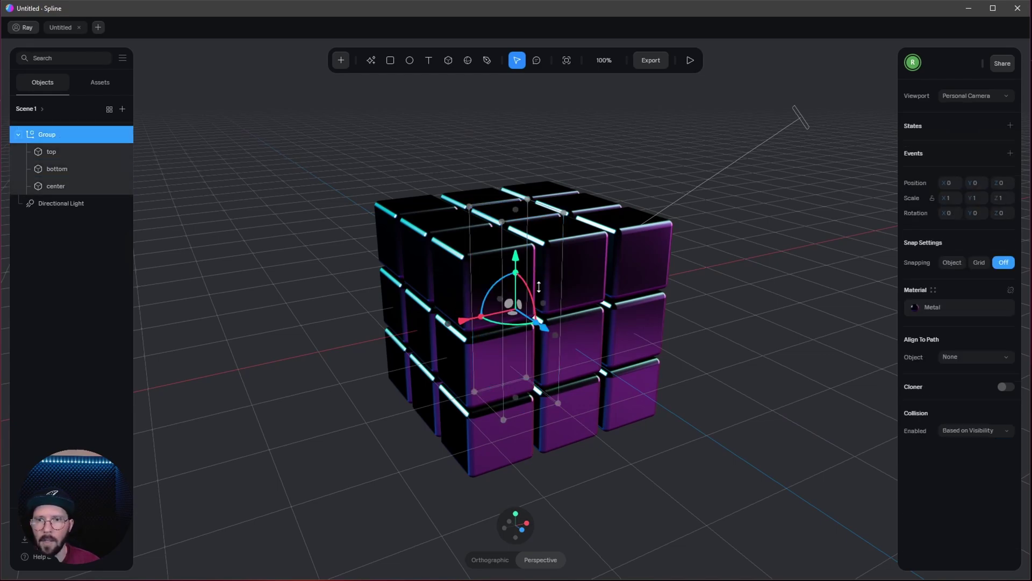
{"action": "mouse_move", "coordinate": [515, 257]}
{"action": "left_mouse_down"}
{"action": "mouse_move", "coordinate": [514, 223]}
{"action": "mouse_move", "coordinate": [513, 242]}
{"action": "left_mouse_up"}
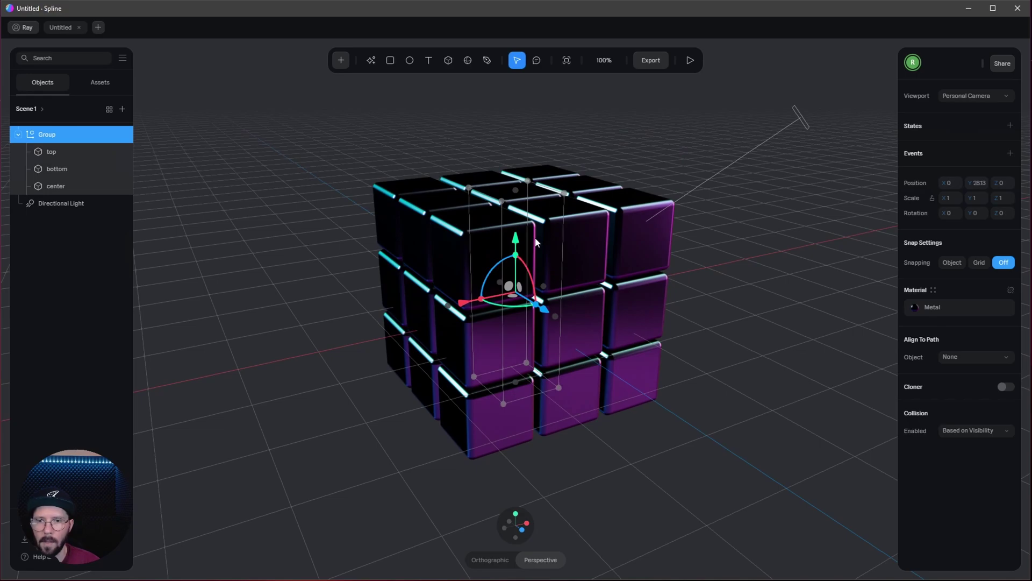
{"action": "key", "text": "ctrl+z"}
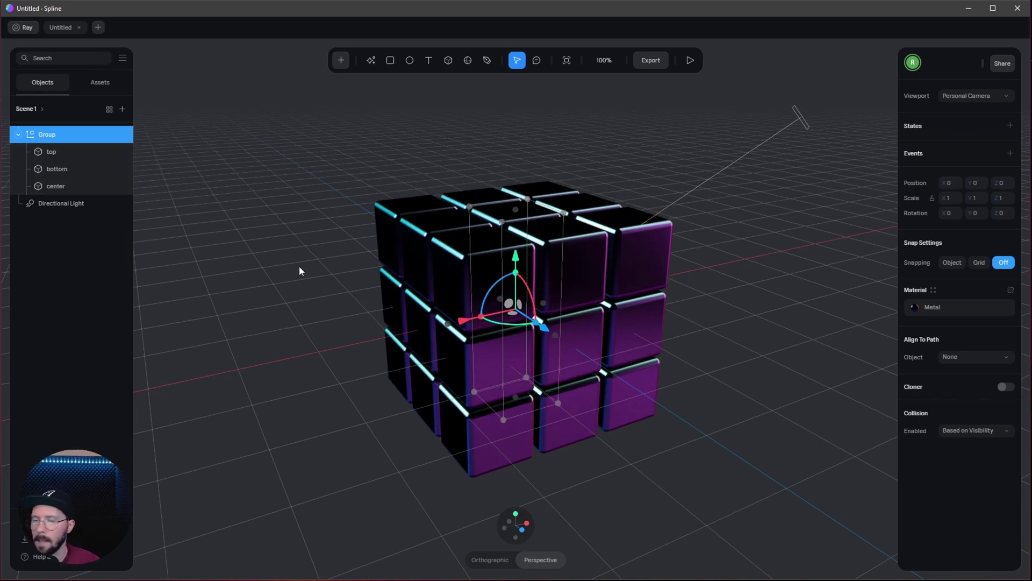
{"action": "left_click", "coordinate": [288, 303]}
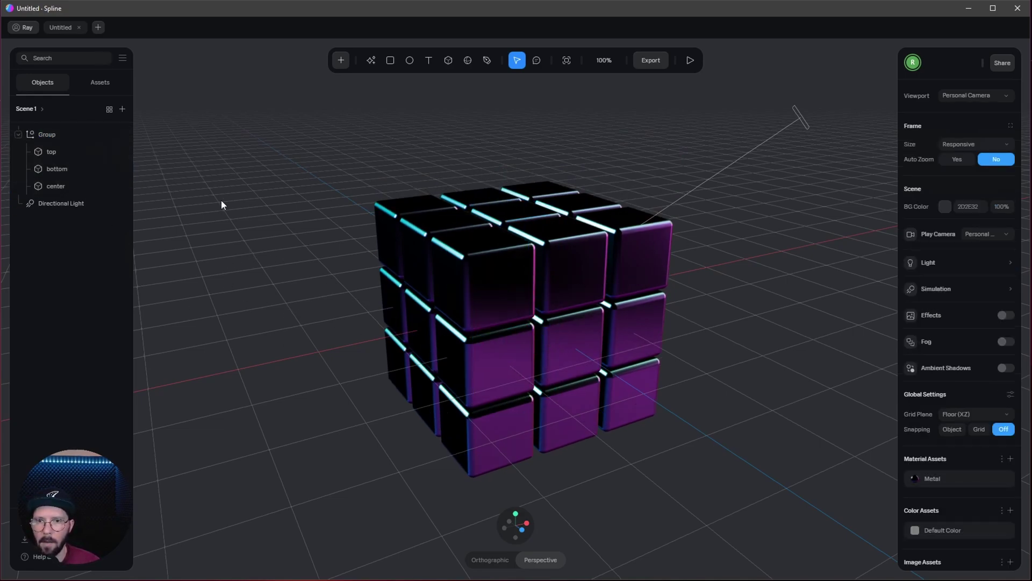
Add a second State to the center layer with Y rotation -90.
{"action": "left_click_drag", "start_coordinate": [344, 282], "coordinate": [341, 304]}
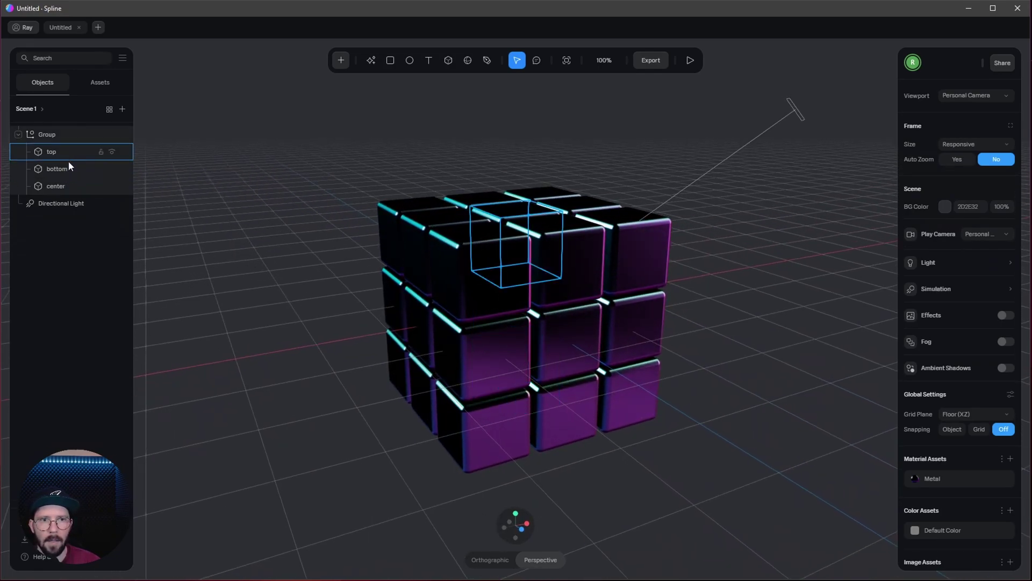
{"action": "left_click", "coordinate": [70, 185]}
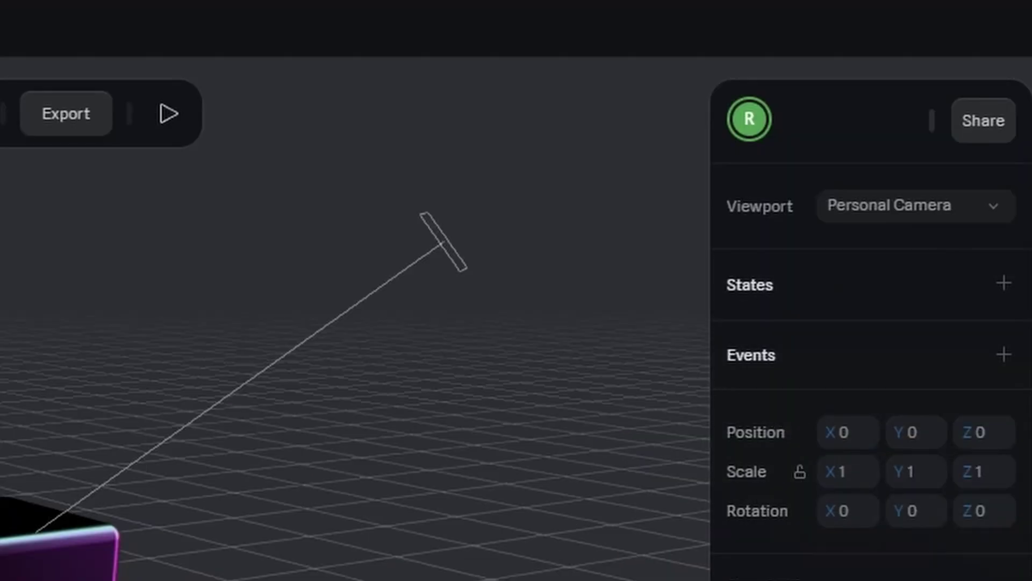
{"action": "left_click", "coordinate": [1002, 283]}
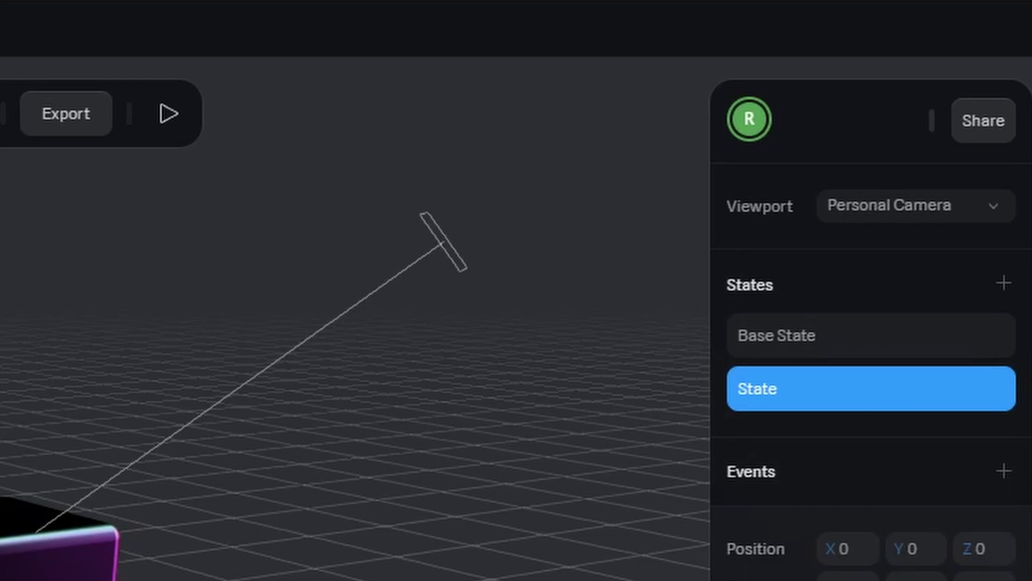
{"action": "type", "text": "-90"}
{"action": "key", "text": "Return"}
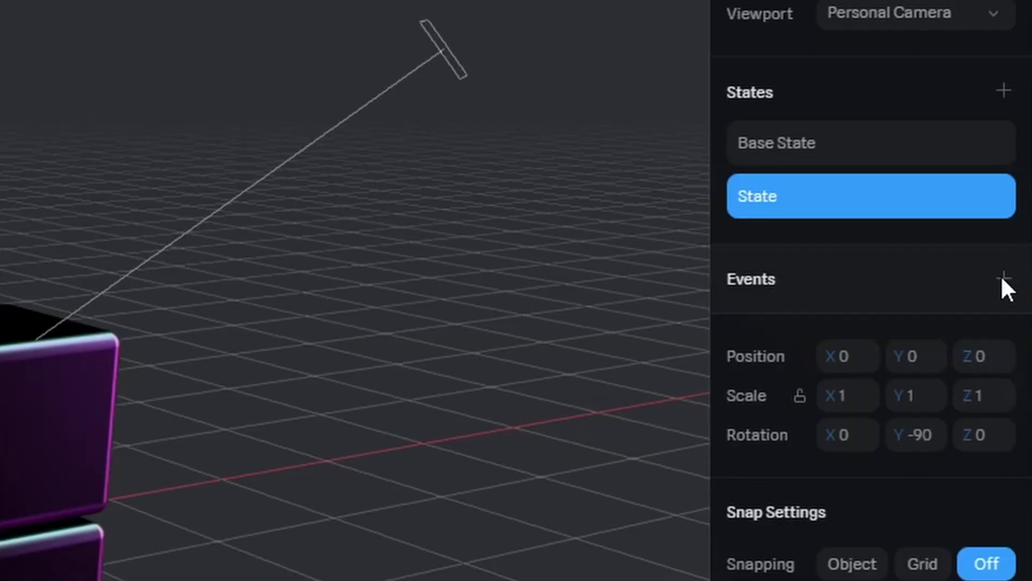
Add a Start event to center with a transition from Base State to State.
{"action": "left_click", "coordinate": [1011, 197]}
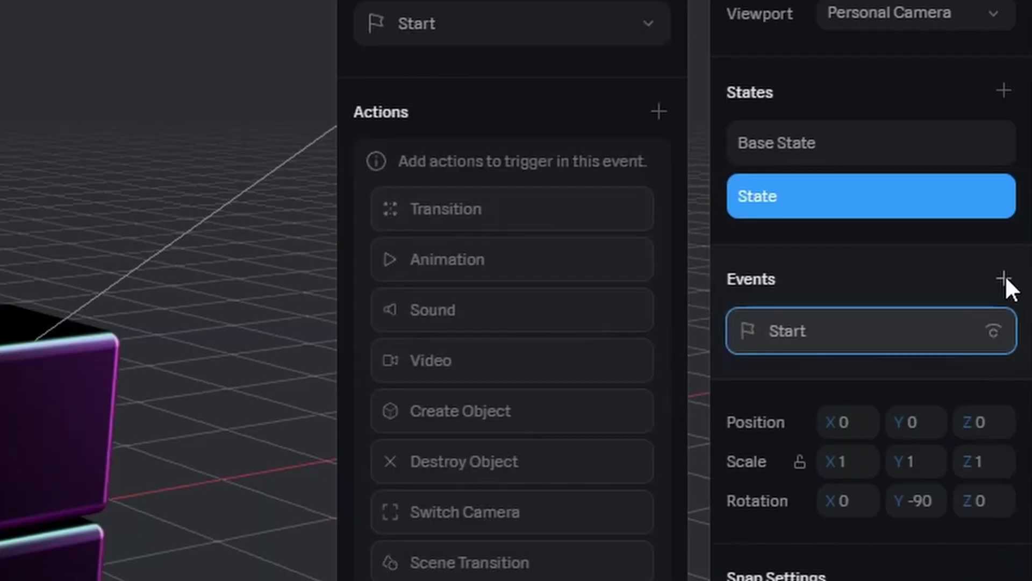
{"action": "left_click", "coordinate": [547, 39]}
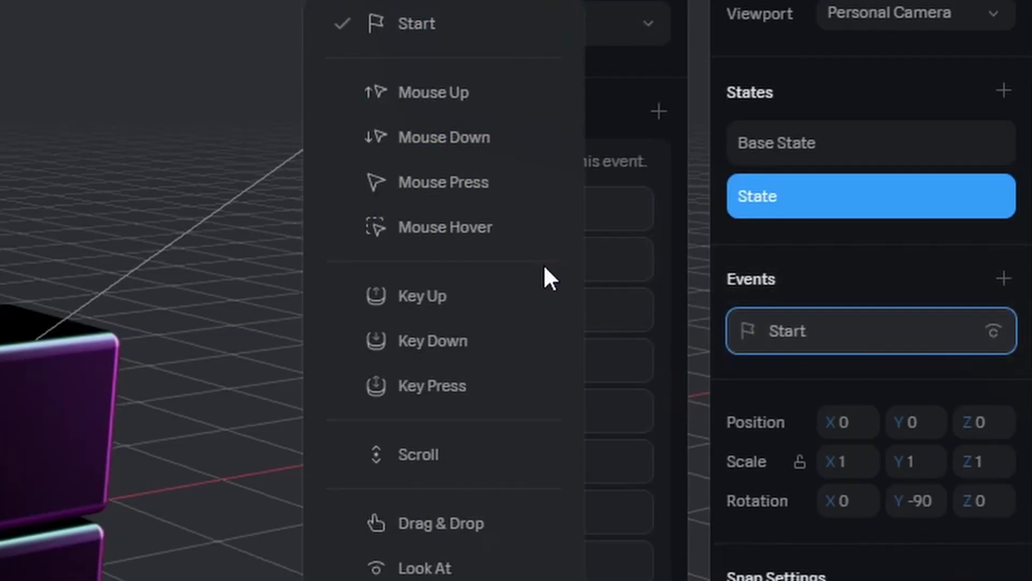
{"action": "left_click", "coordinate": [569, 33]}
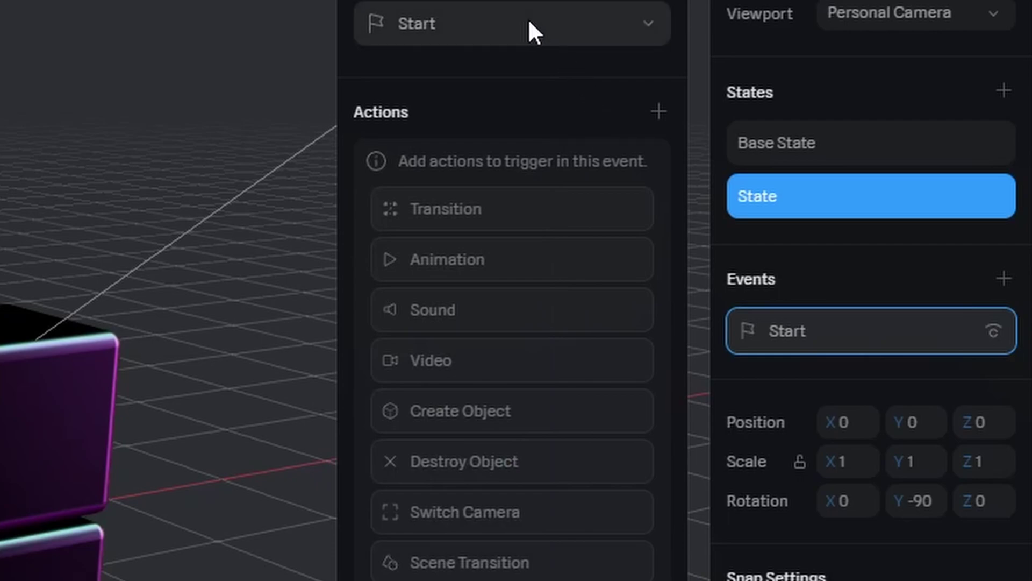
{"action": "left_click", "coordinate": [484, 208]}
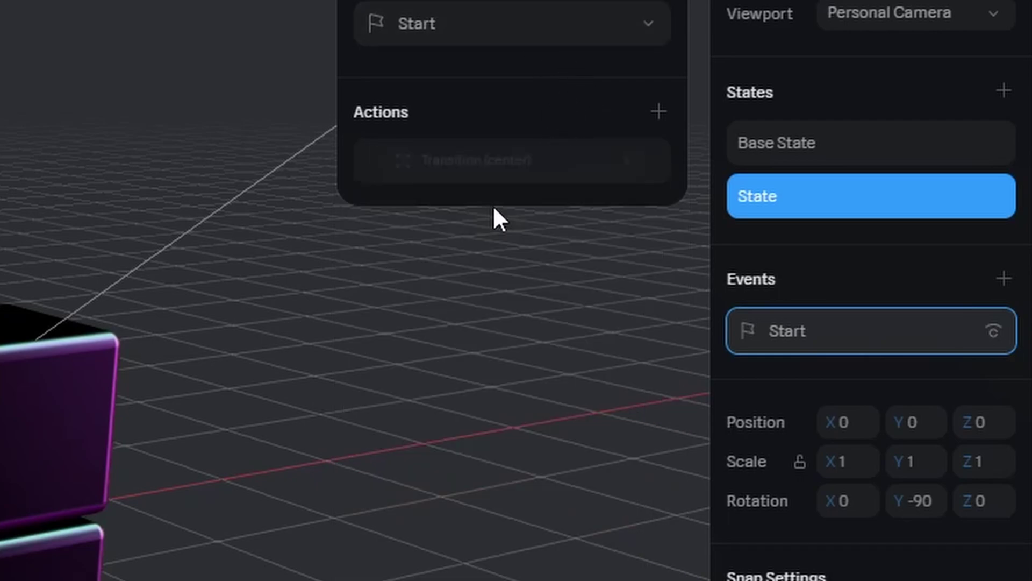
{"action": "left_click", "coordinate": [624, 162]}
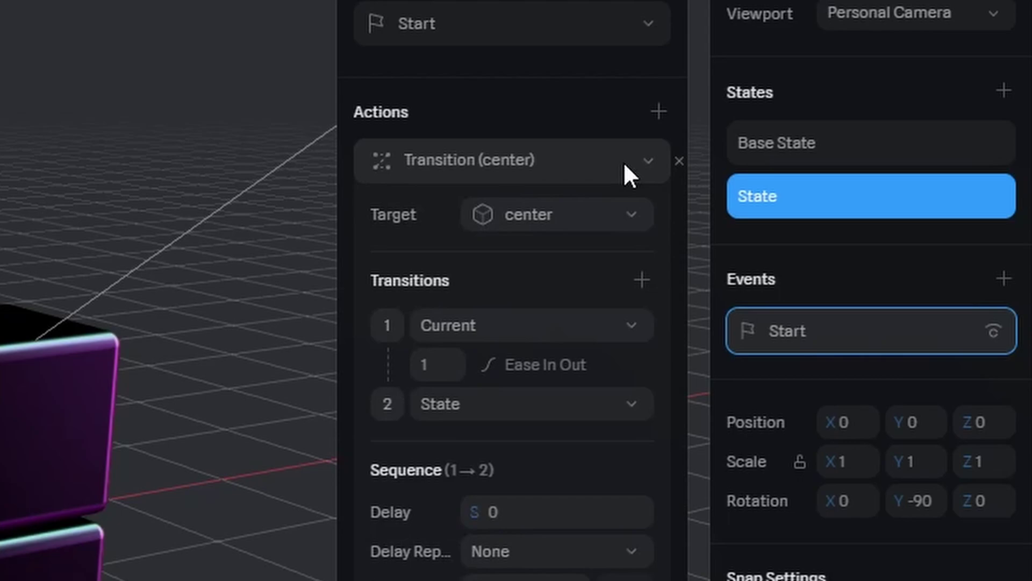
{"action": "left_click", "coordinate": [507, 325]}
{"action": "left_click", "coordinate": [505, 391]}
{"action": "left_click", "coordinate": [496, 406]}
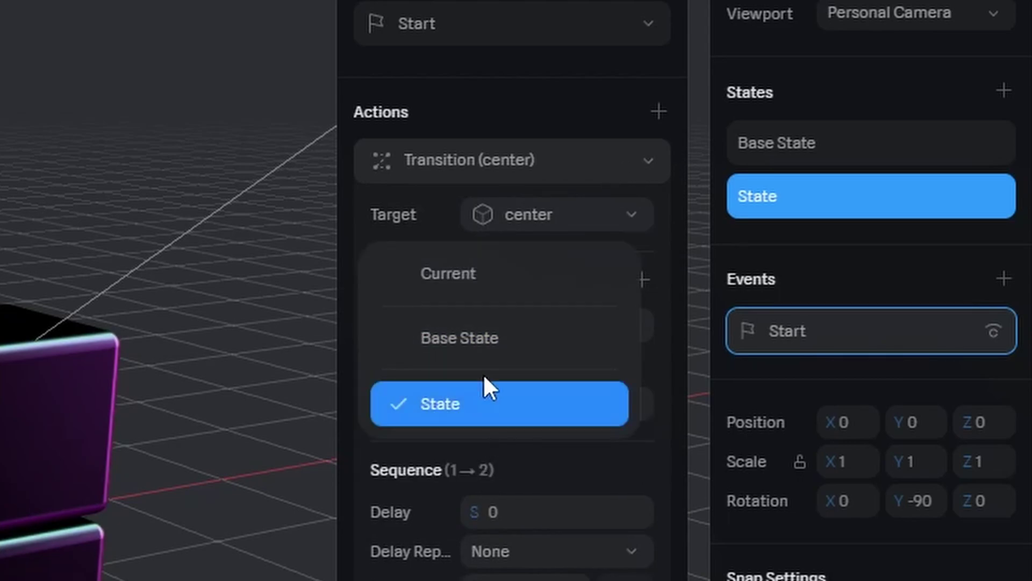
{"action": "left_click", "coordinate": [490, 403]}
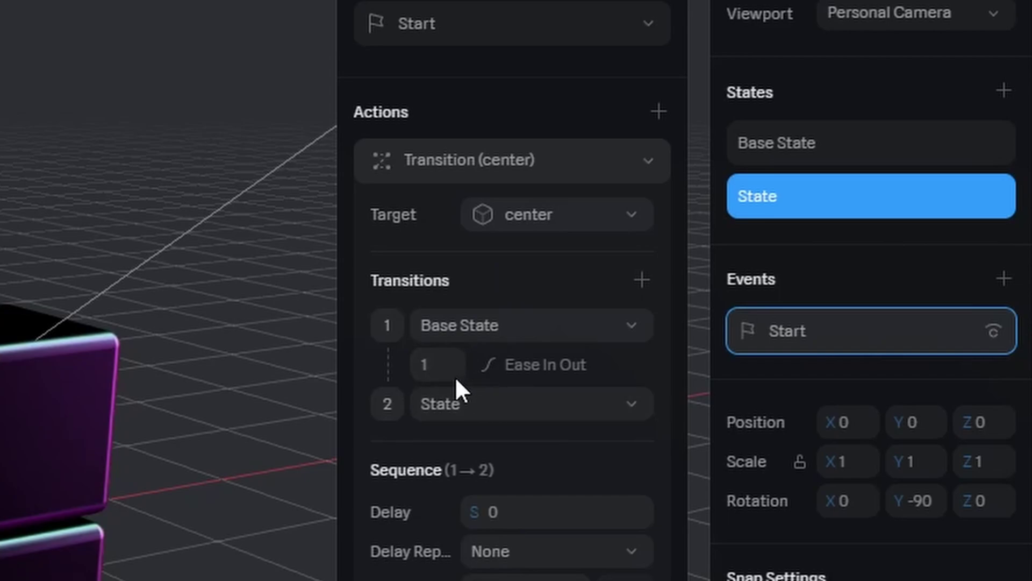
Set the transition to Linear easing, Infinite loop, Cycle None, and play the preview.
{"action": "left_click", "coordinate": [542, 365]}
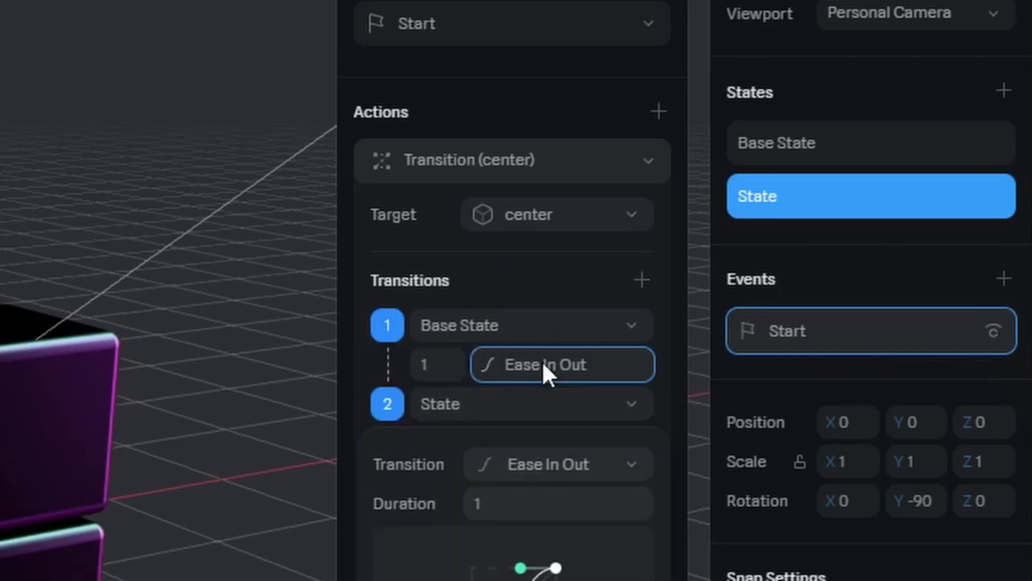
{"action": "left_click", "coordinate": [575, 458]}
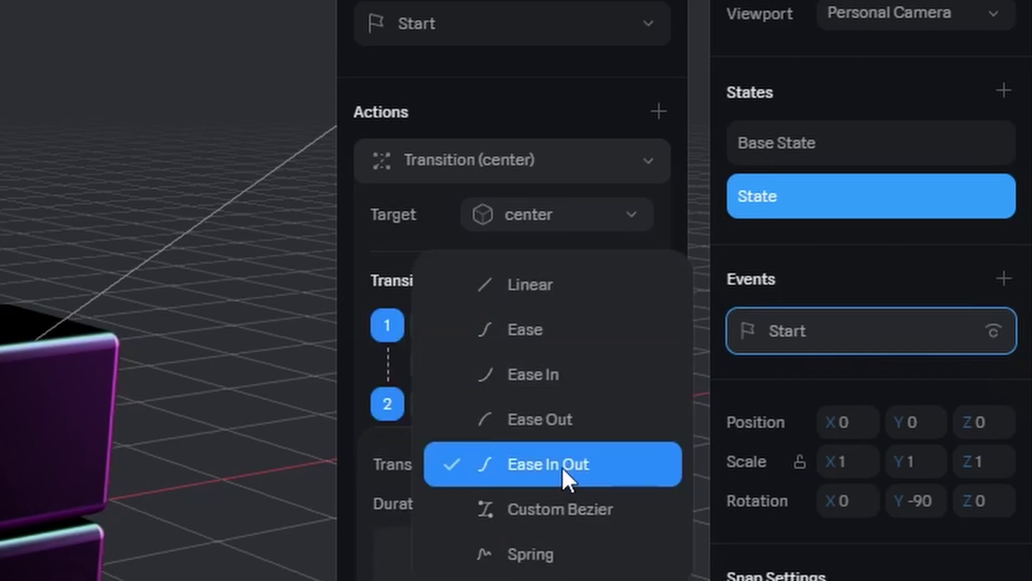
{"action": "left_click", "coordinate": [557, 302]}
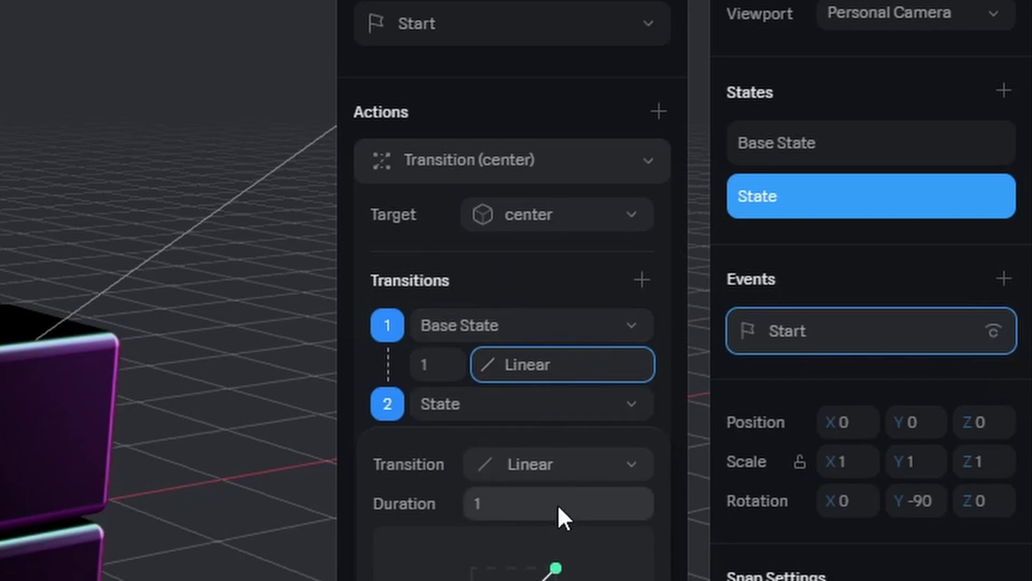
{"action": "left_click", "coordinate": [540, 290]}
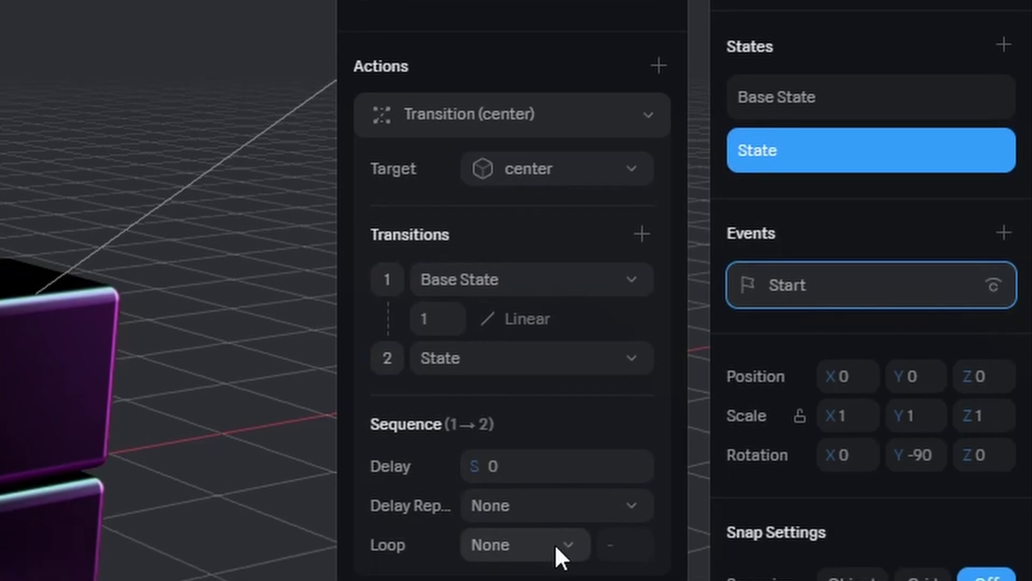
{"action": "left_click", "coordinate": [553, 543]}
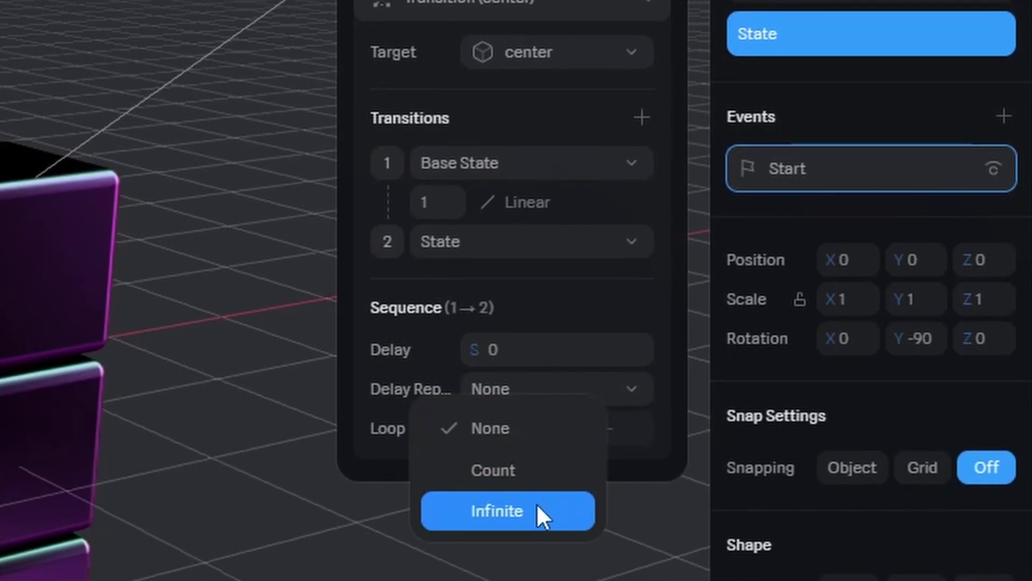
{"action": "left_click", "coordinate": [540, 508]}
{"action": "left_click", "coordinate": [546, 479]}
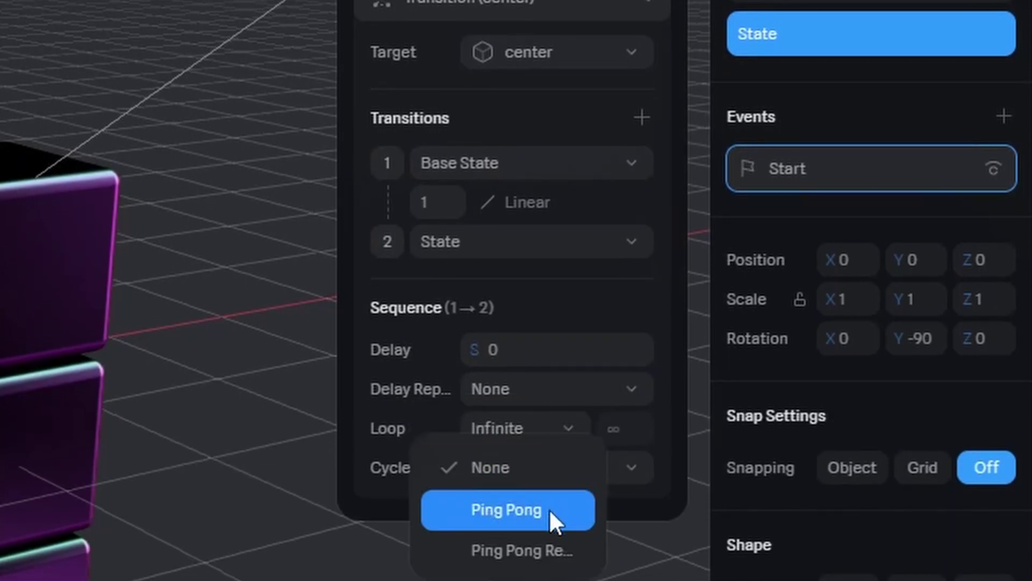
{"action": "left_click", "coordinate": [578, 306]}
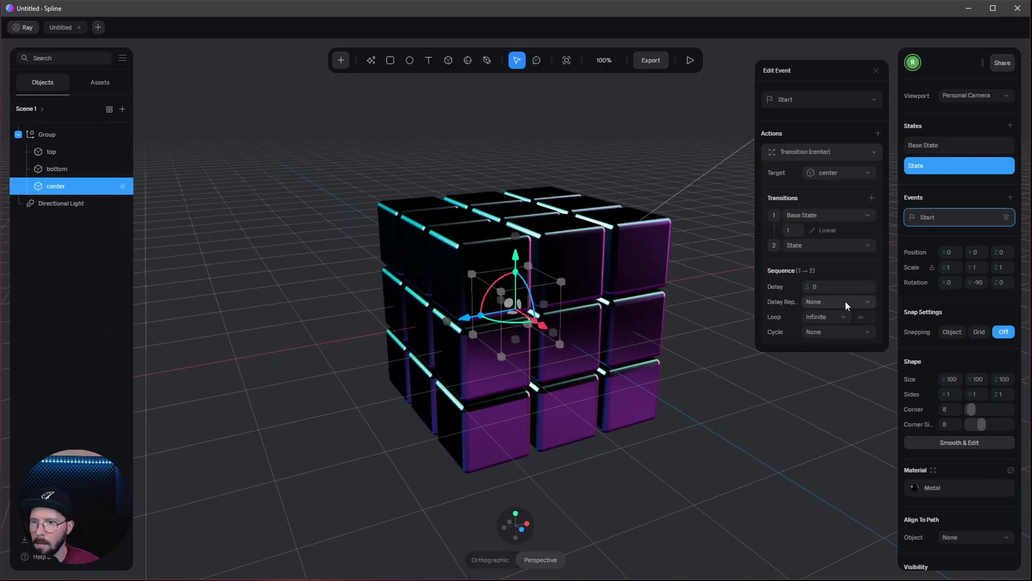
{"action": "left_click", "coordinate": [690, 60]}
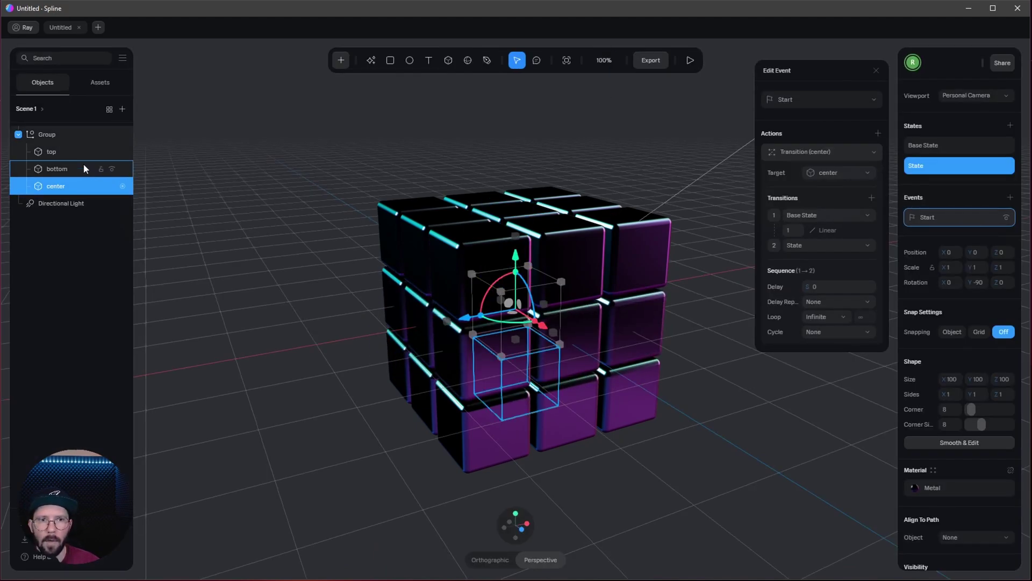
Give the bottom layer a second State with Y rotation 90.
{"action": "left_click", "coordinate": [83, 166]}
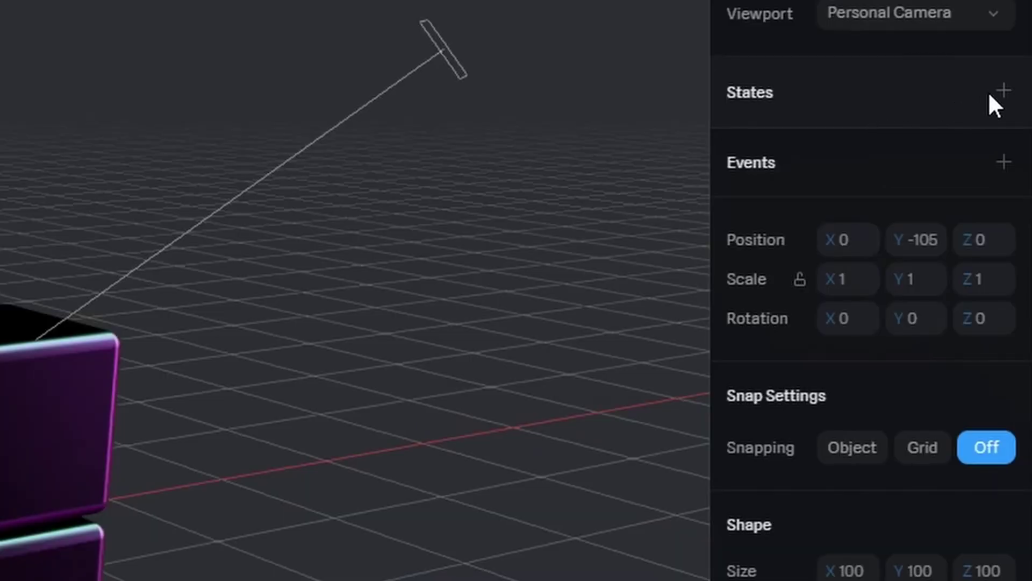
{"action": "left_click", "coordinate": [1002, 90]}
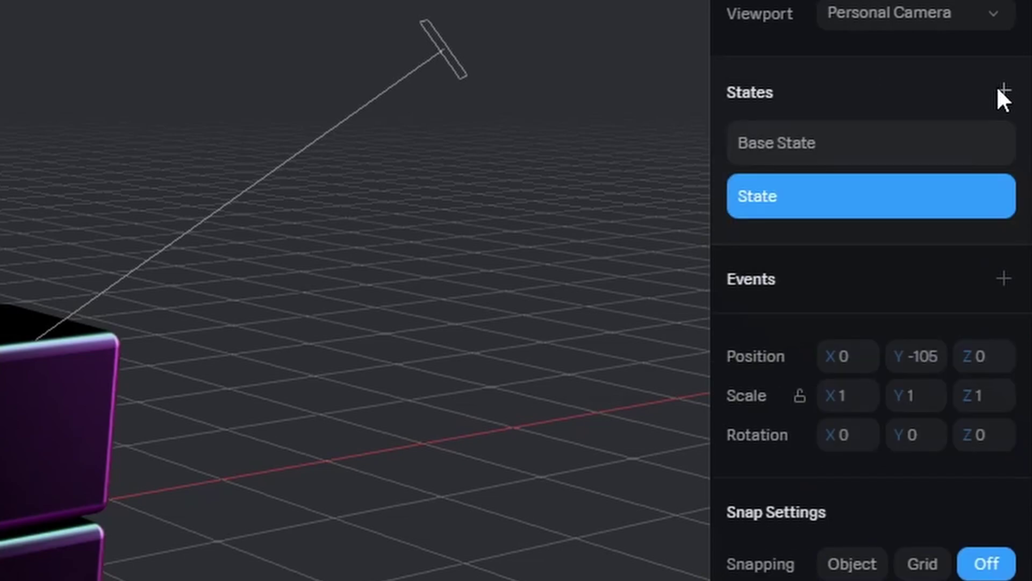
{"action": "left_click", "coordinate": [922, 425]}
{"action": "type", "text": "90"}
{"action": "key", "text": "Return"}
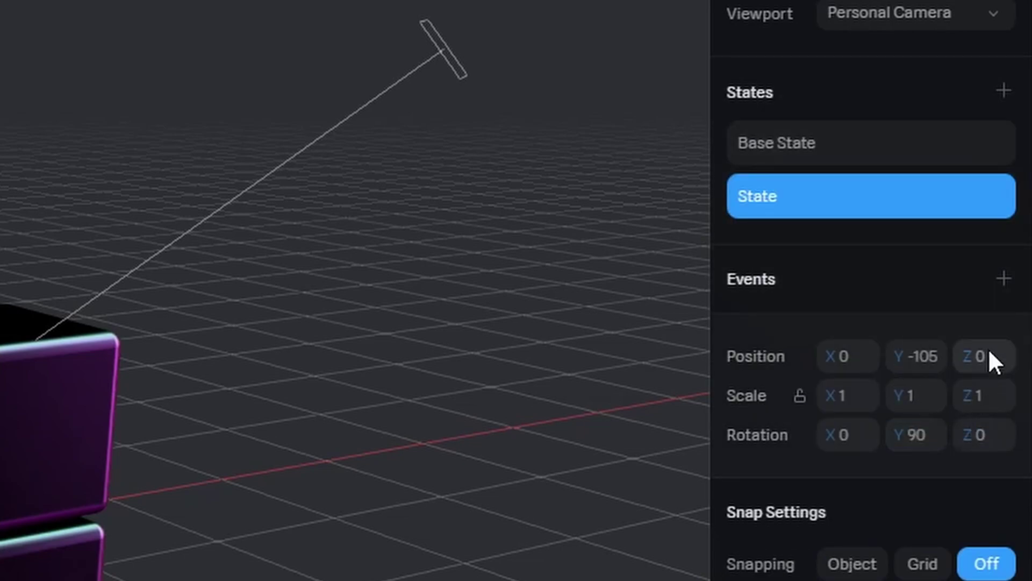
Add a Start event to bottom with a Linear transition from Base State to State.
{"action": "left_click", "coordinate": [1002, 279]}
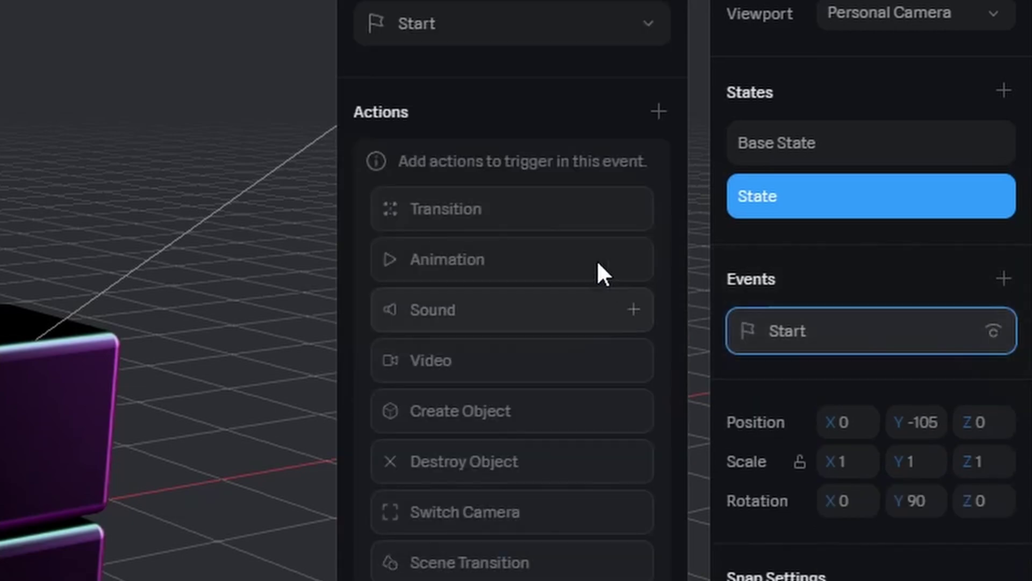
{"action": "left_click", "coordinate": [521, 205]}
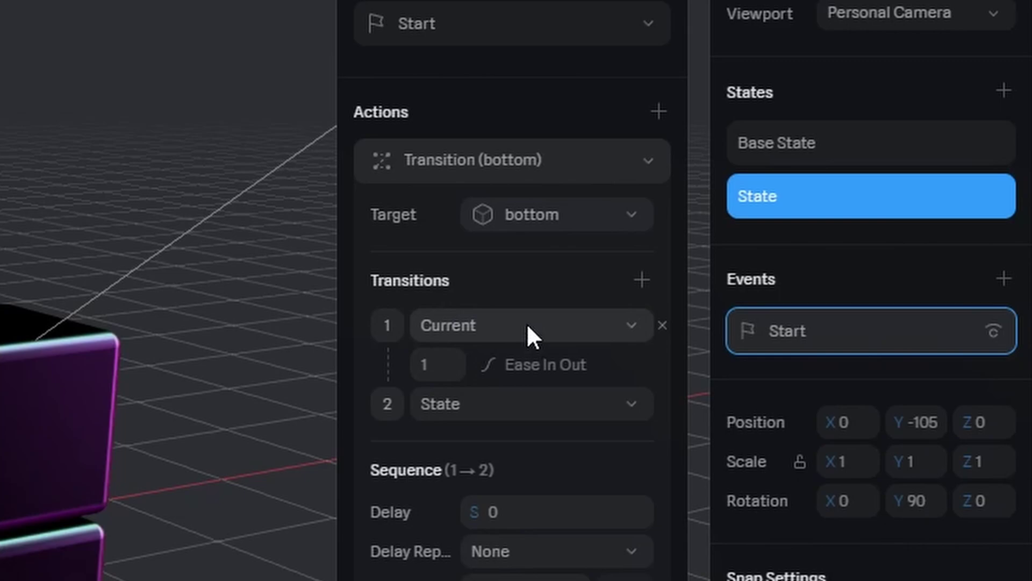
{"action": "left_click", "coordinate": [573, 362]}
{"action": "left_click", "coordinate": [567, 461]}
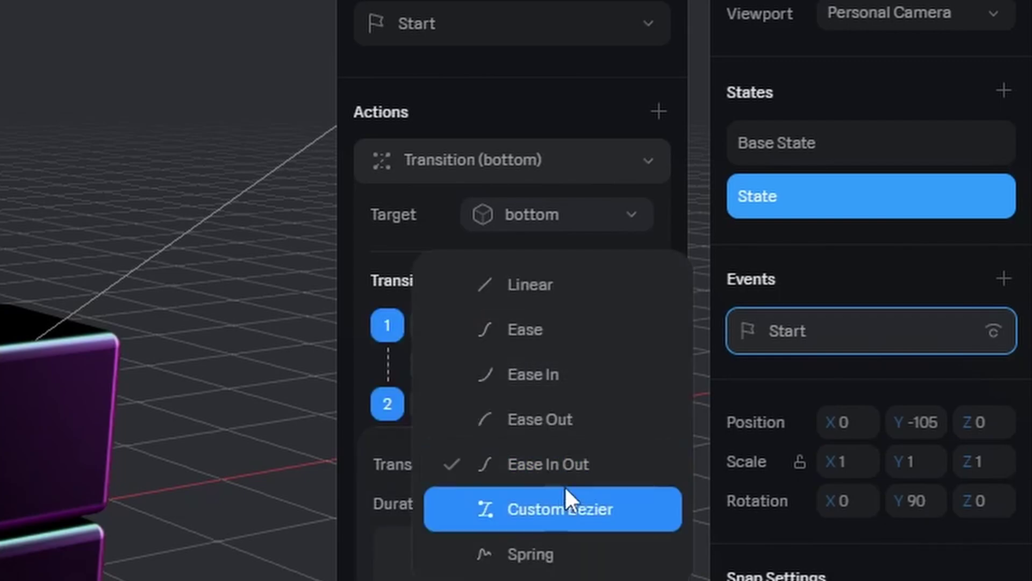
{"action": "left_click", "coordinate": [547, 298]}
{"action": "left_click", "coordinate": [468, 331]}
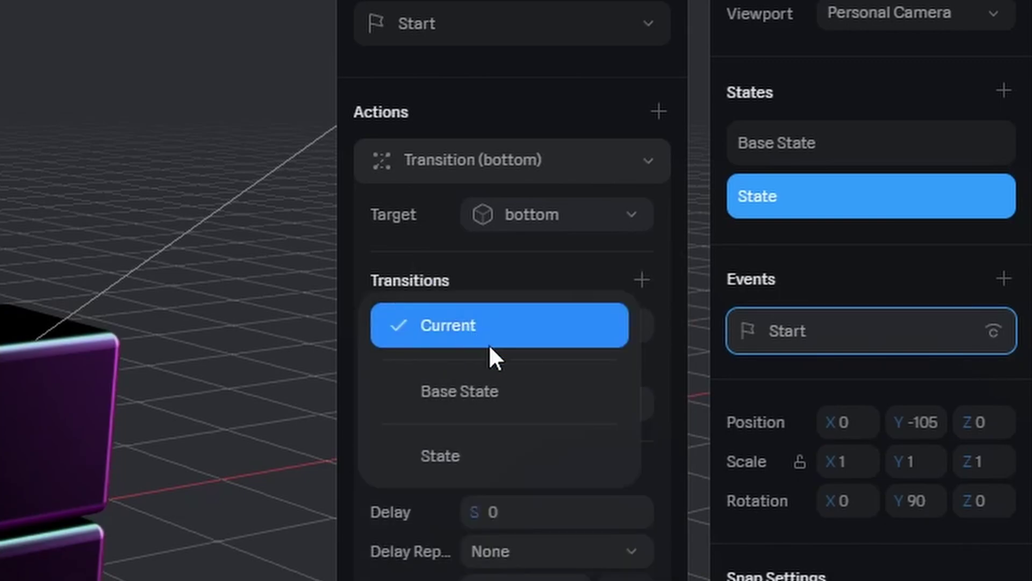
{"action": "left_click", "coordinate": [495, 392]}
{"action": "left_click", "coordinate": [455, 414]}
{"action": "left_click", "coordinate": [492, 410]}
{"action": "scroll", "coordinate": [554, 537], "scroll_direction": "down", "scroll_amount": 2}
{"action": "left_click", "coordinate": [538, 429]}
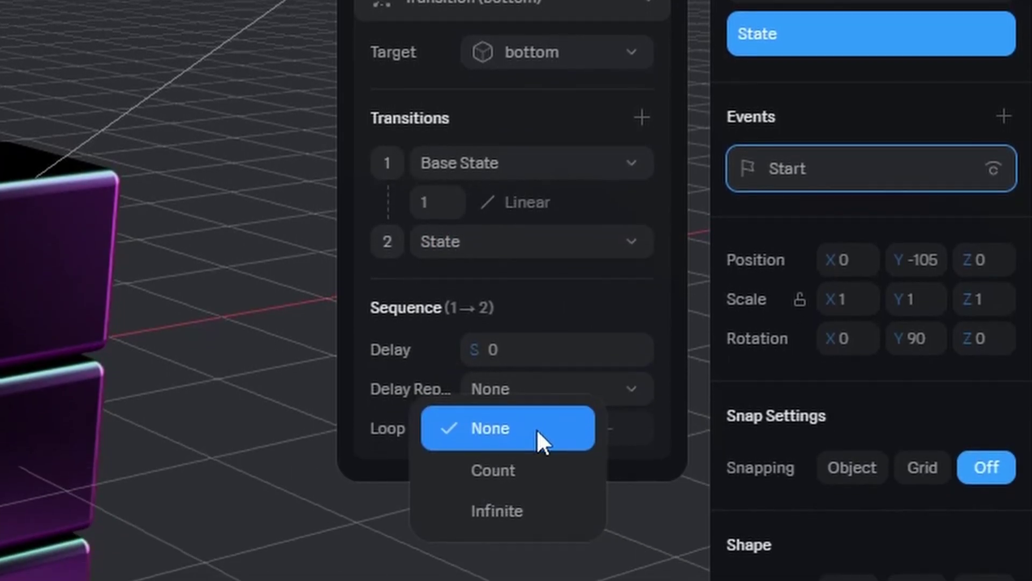
Set the bottom transition to loop infinitely and preview the animation.
{"action": "left_click", "coordinate": [520, 508]}
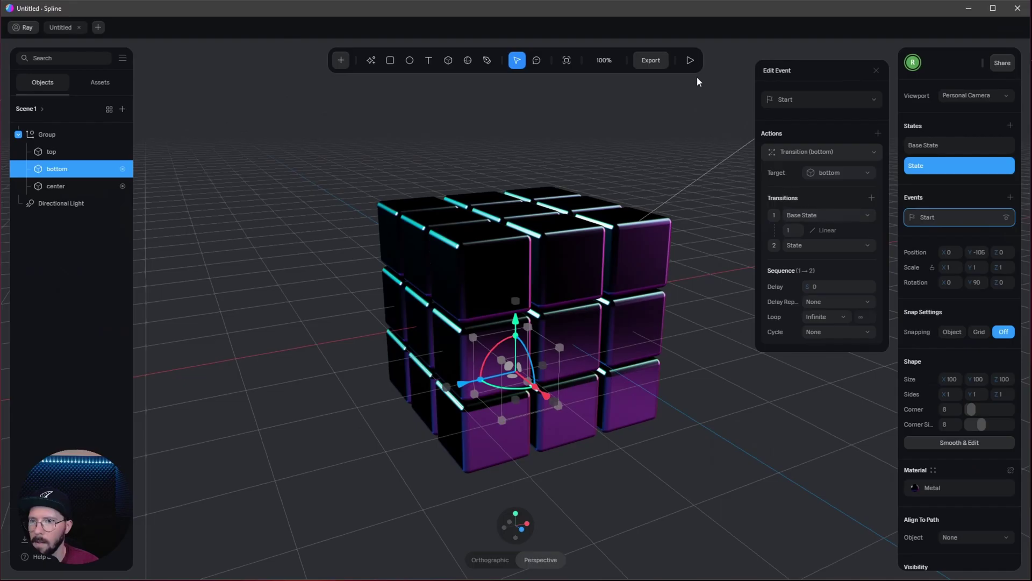
{"action": "left_click", "coordinate": [697, 76]}
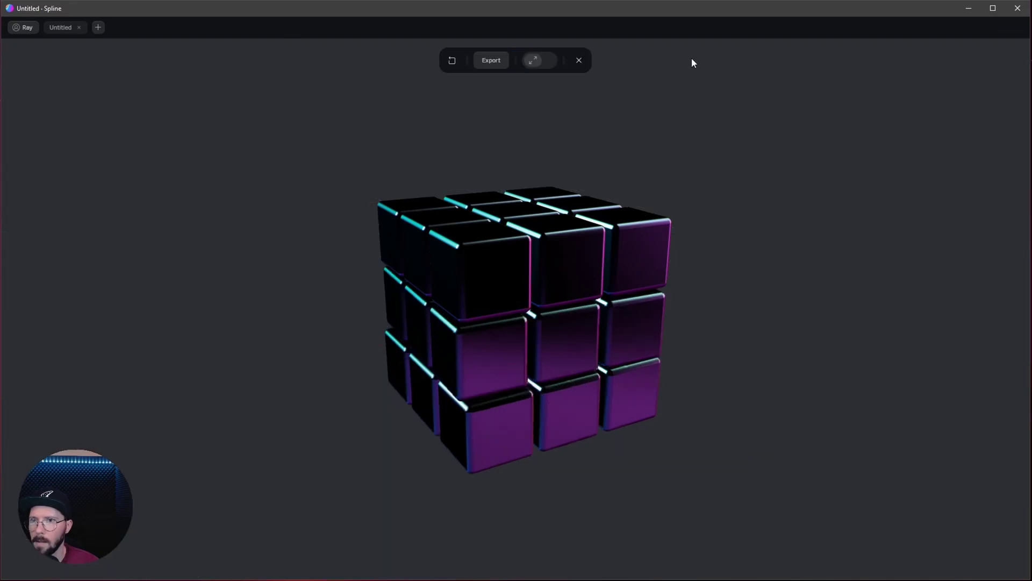
{"action": "left_click", "coordinate": [579, 60]}
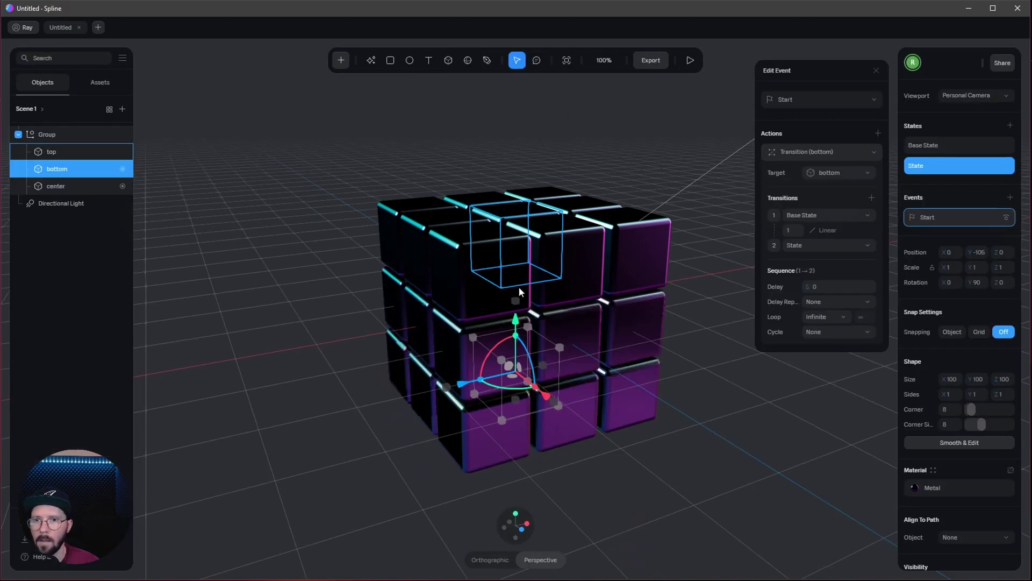
Give the top layer a second State with Y rotation 90.
{"action": "left_click", "coordinate": [547, 208]}
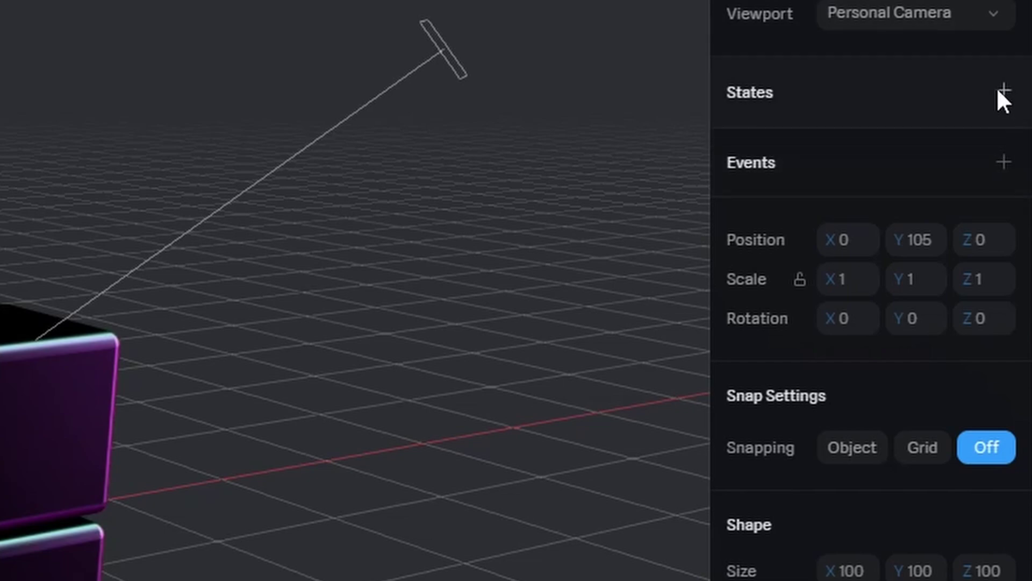
{"action": "left_click", "coordinate": [1003, 90]}
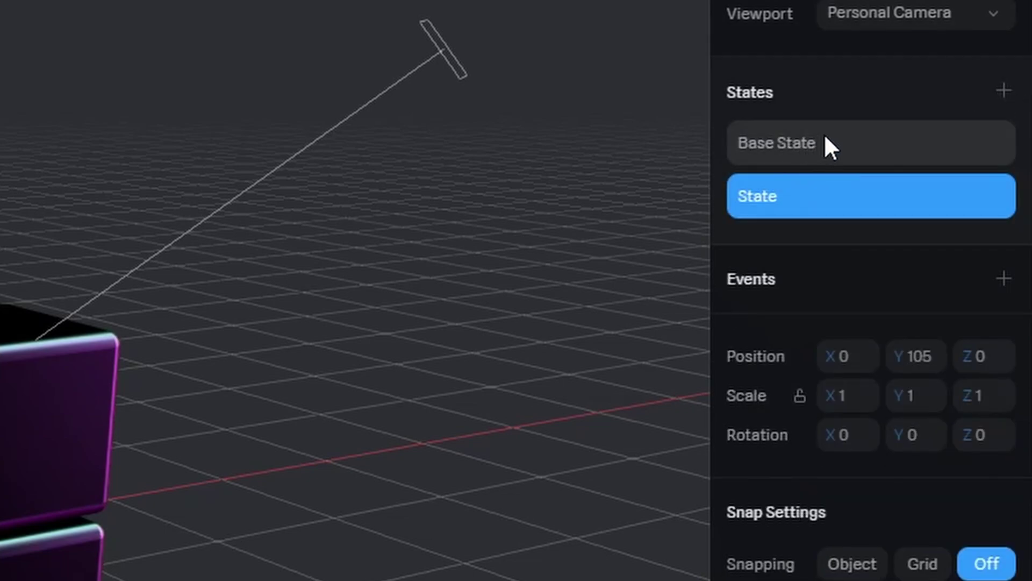
{"action": "left_click", "coordinate": [847, 139]}
{"action": "left_click", "coordinate": [821, 210]}
{"action": "left_click", "coordinate": [918, 435]}
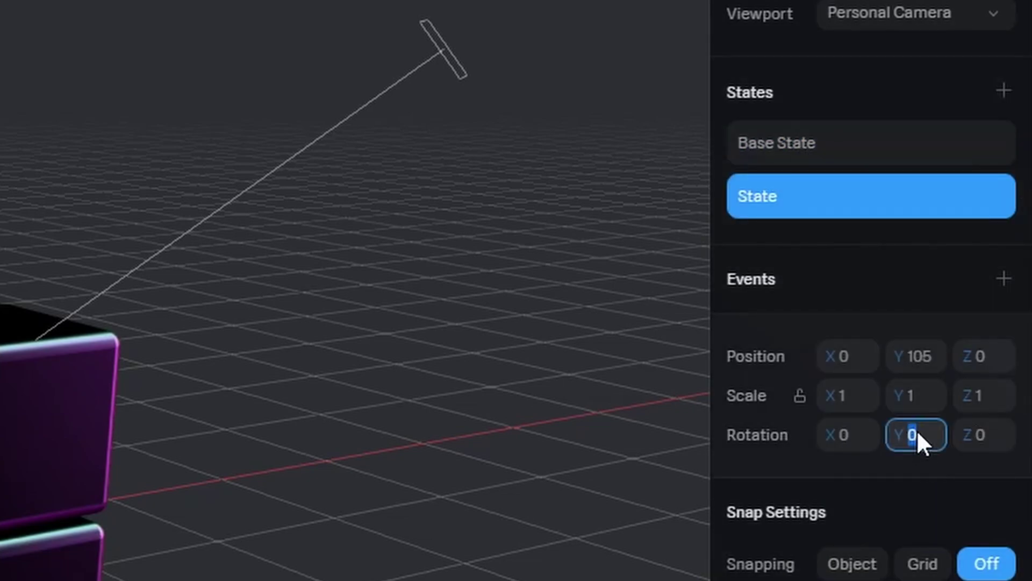
{"action": "type", "text": "90"}
{"action": "key", "text": "Return"}
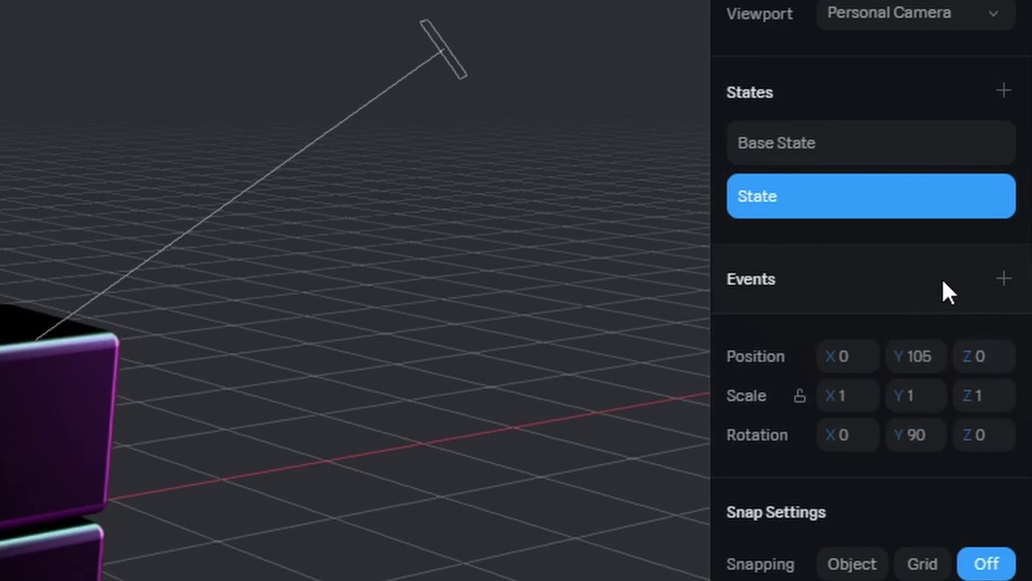
Give the top layer a Start event with a transition using linear easing.
{"action": "left_click", "coordinate": [1003, 278]}
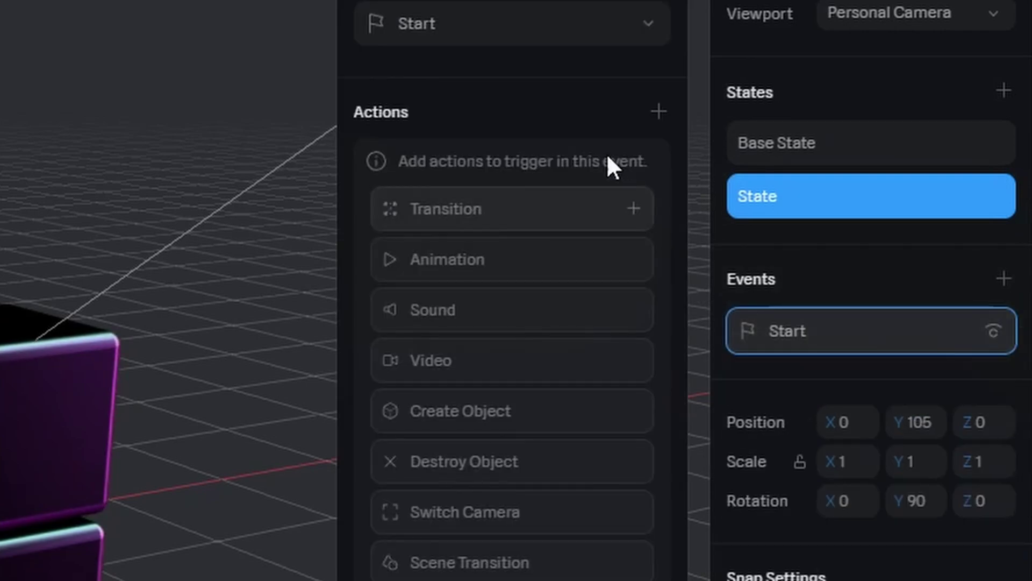
{"action": "left_click", "coordinate": [564, 199]}
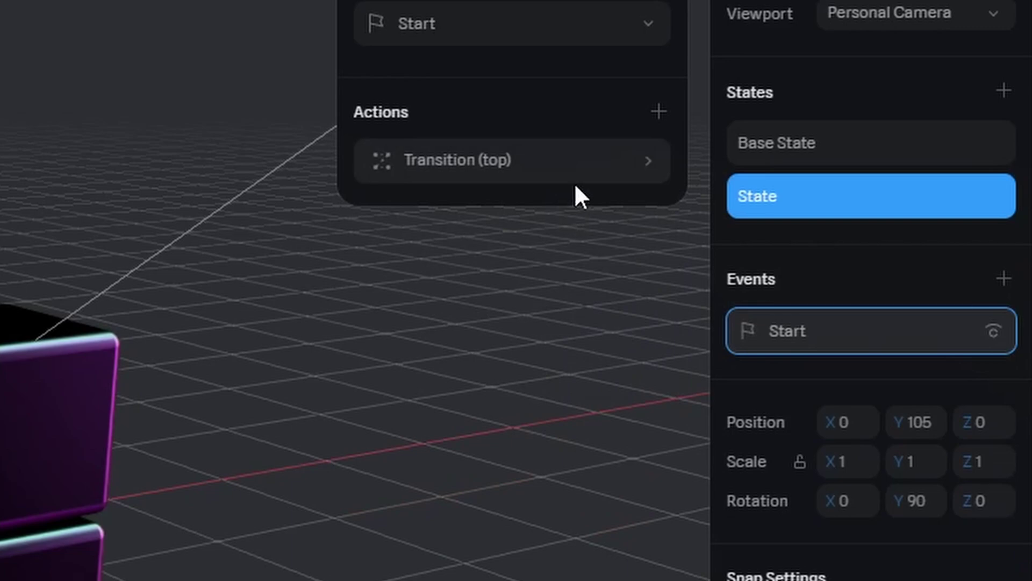
{"action": "left_click", "coordinate": [591, 160]}
{"action": "left_click", "coordinate": [538, 364]}
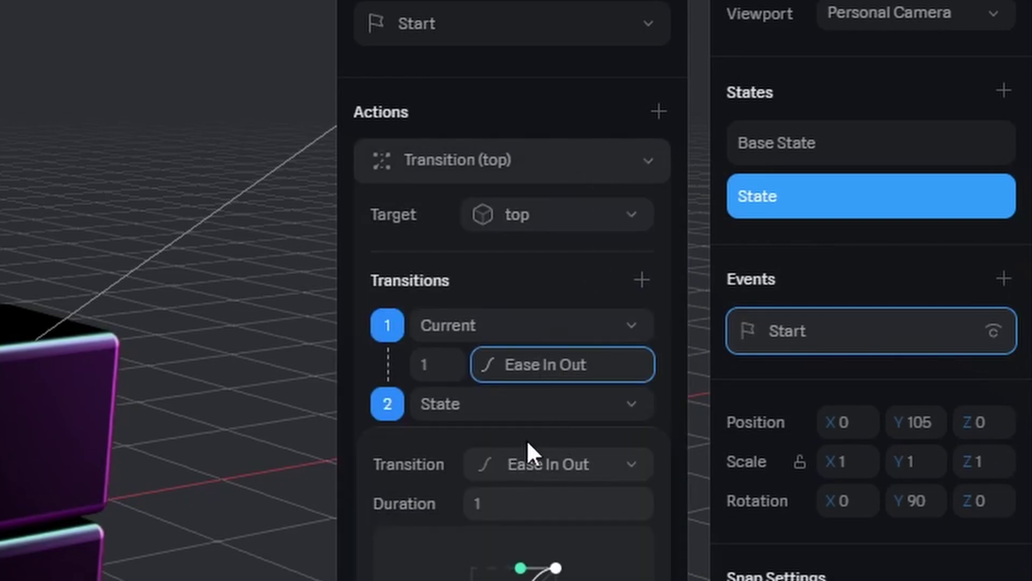
{"action": "left_click", "coordinate": [543, 464]}
{"action": "left_click", "coordinate": [532, 288]}
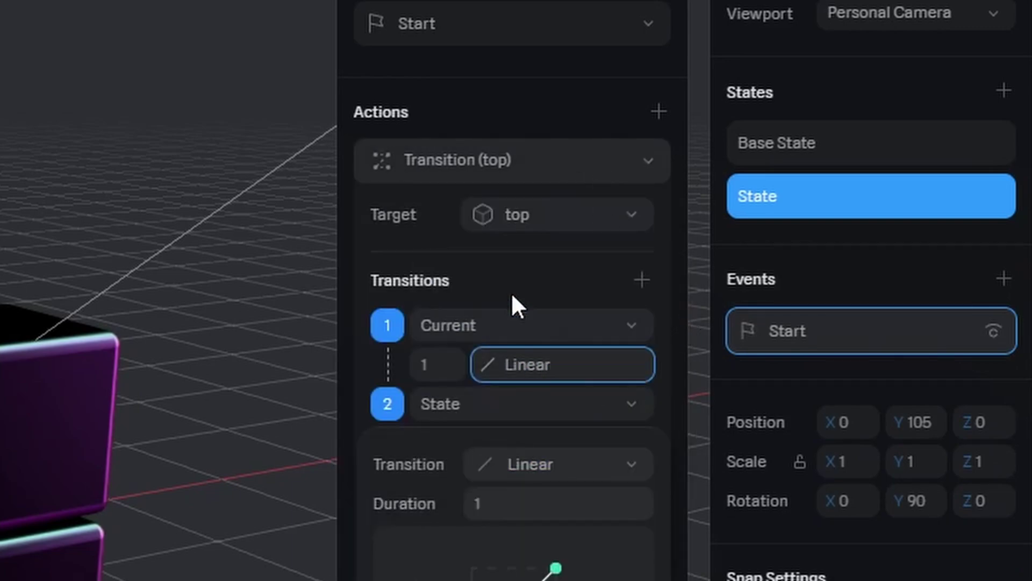
{"action": "left_click", "coordinate": [524, 287]}
{"action": "scroll", "coordinate": [546, 543], "scroll_direction": "down", "scroll_amount": 3}
Make the top transition loop infinitely with cycle None, then preview and return to the editor.
{"action": "left_click", "coordinate": [543, 462]}
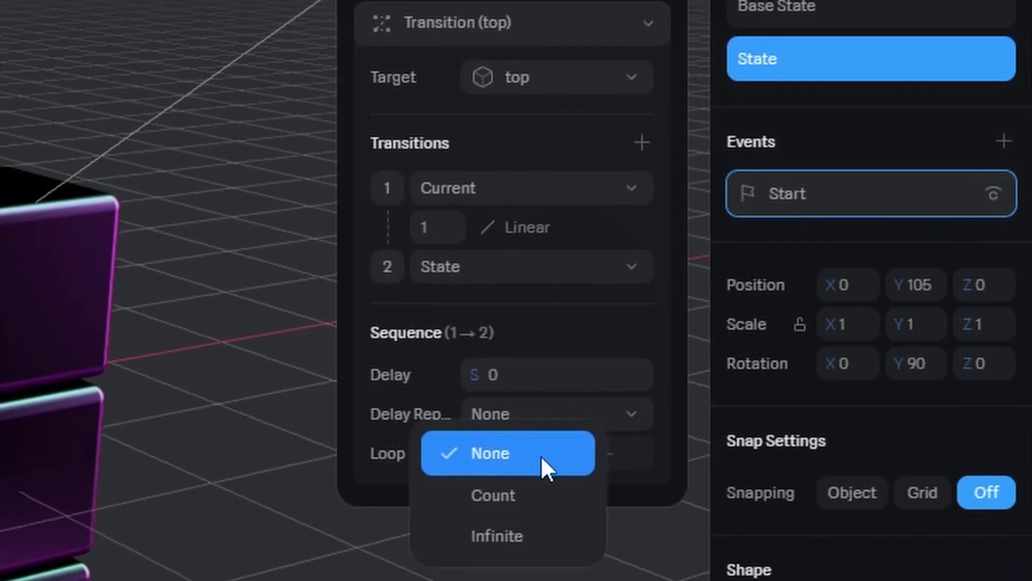
{"action": "left_click", "coordinate": [530, 528]}
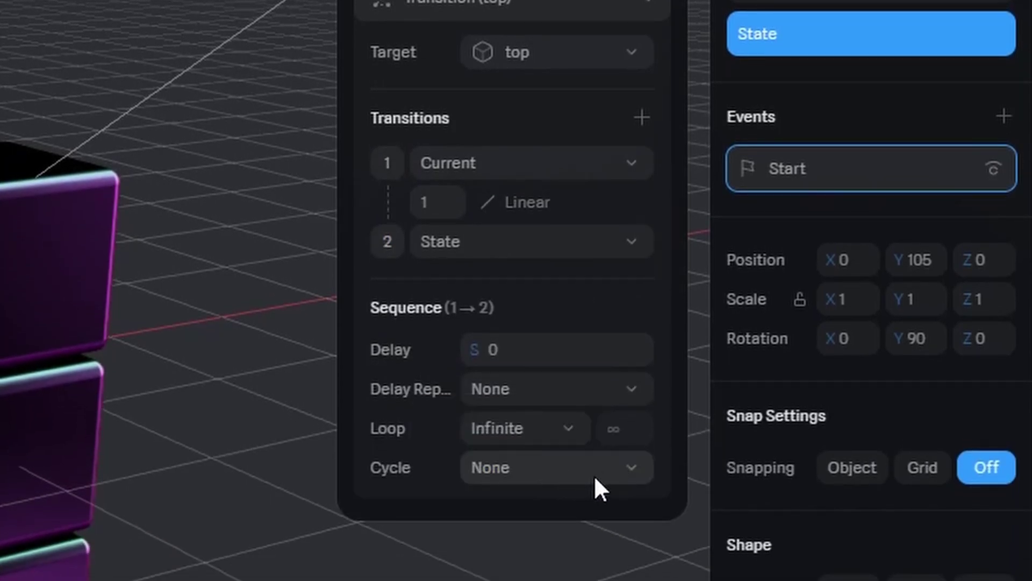
{"action": "left_click", "coordinate": [595, 476]}
{"action": "left_click", "coordinate": [607, 484]}
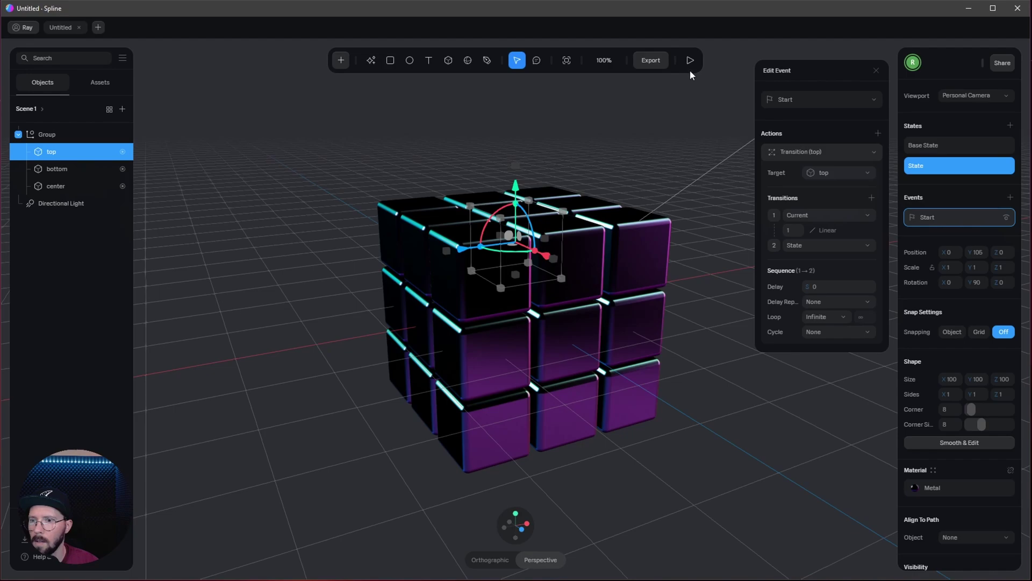
{"action": "left_click", "coordinate": [690, 60]}
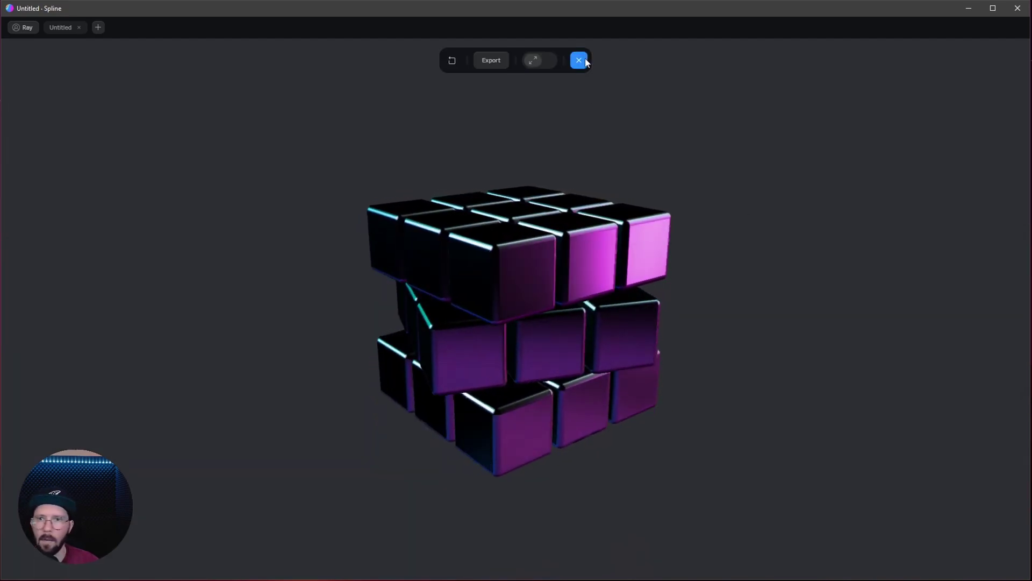
{"action": "key", "text": "Escape"}
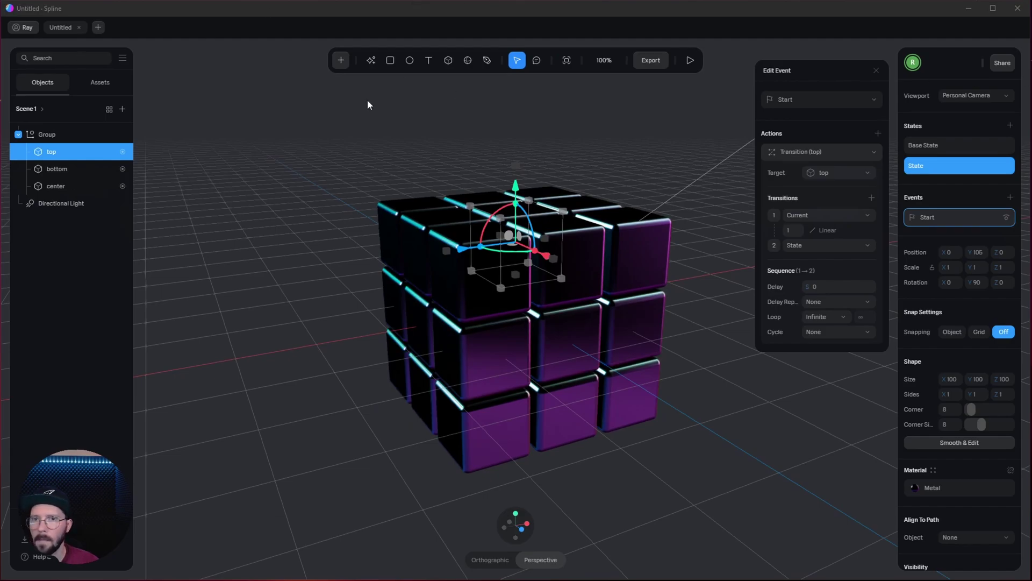
Add a plane and position it at X 0, Y -230, Z 0.
{"action": "left_click", "coordinate": [341, 60]}
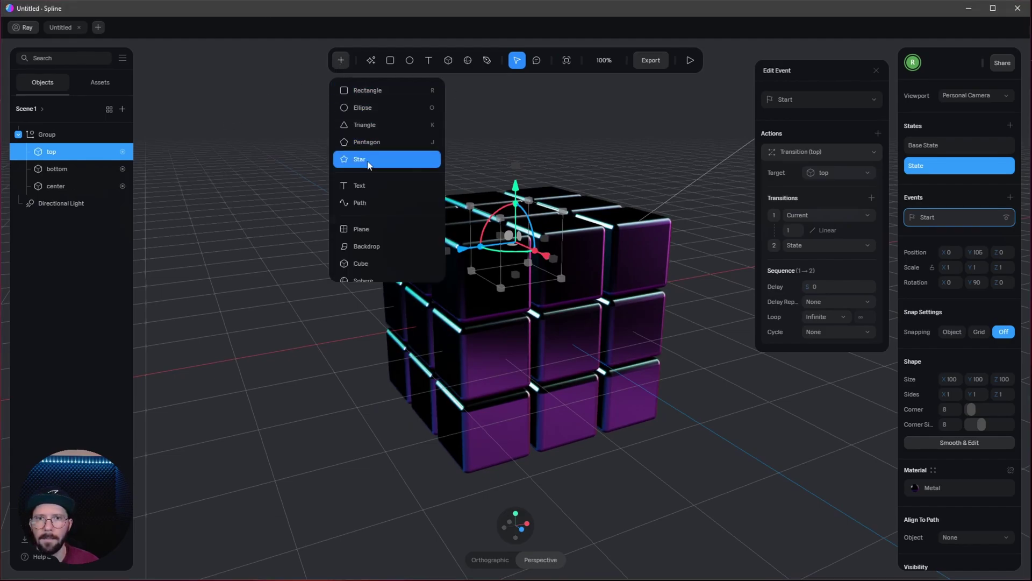
{"action": "left_click", "coordinate": [371, 228]}
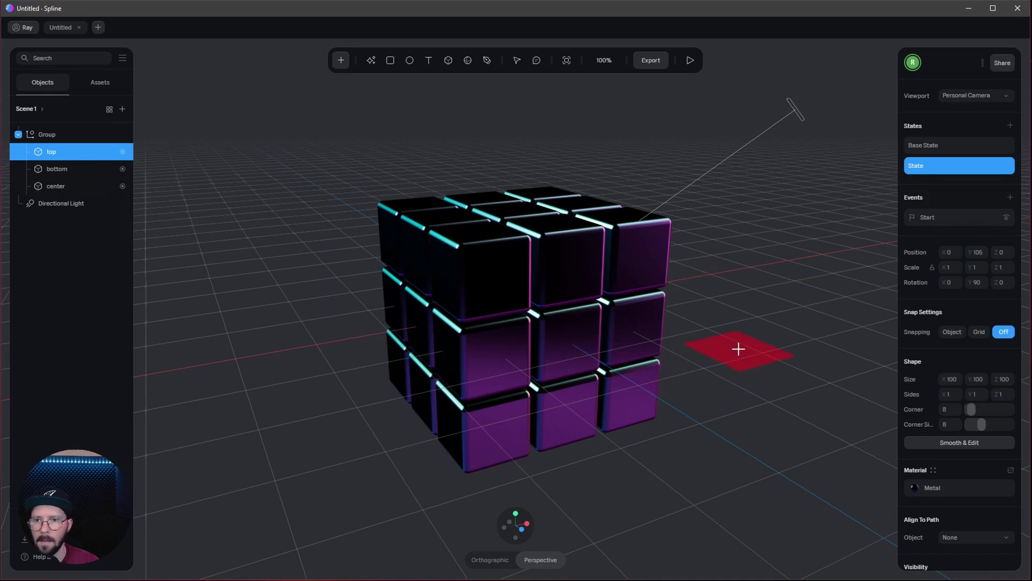
{"action": "left_click", "coordinate": [738, 350]}
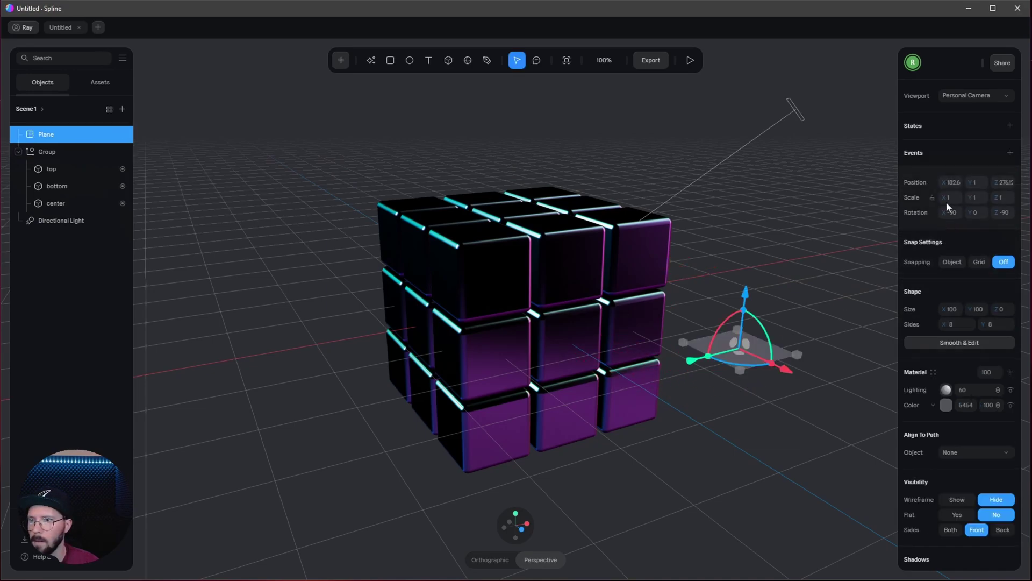
{"action": "left_click", "coordinate": [953, 182]}
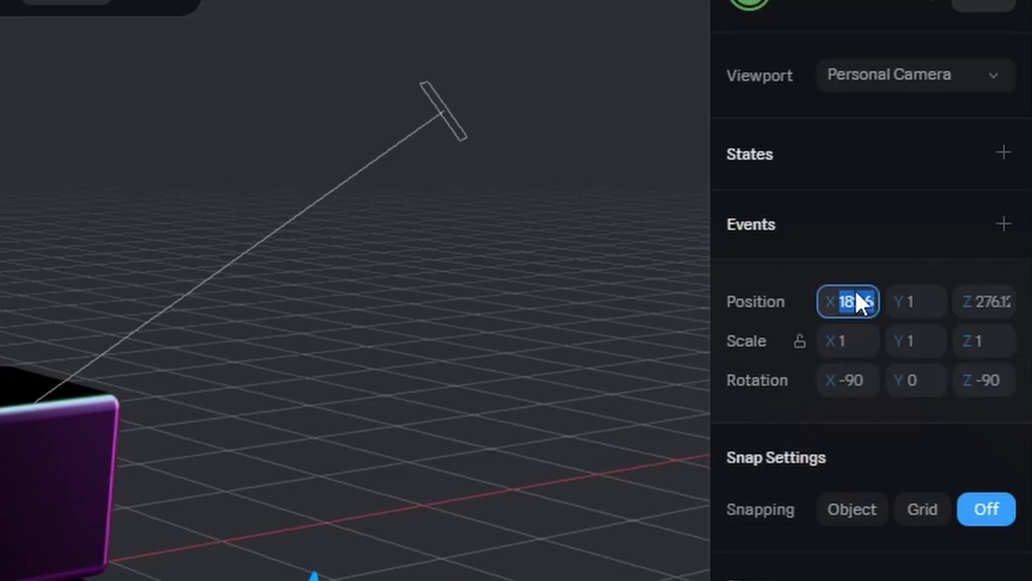
{"action": "type", "text": "0"}
{"action": "key", "text": "Tab"}
{"action": "type", "text": "-23"}
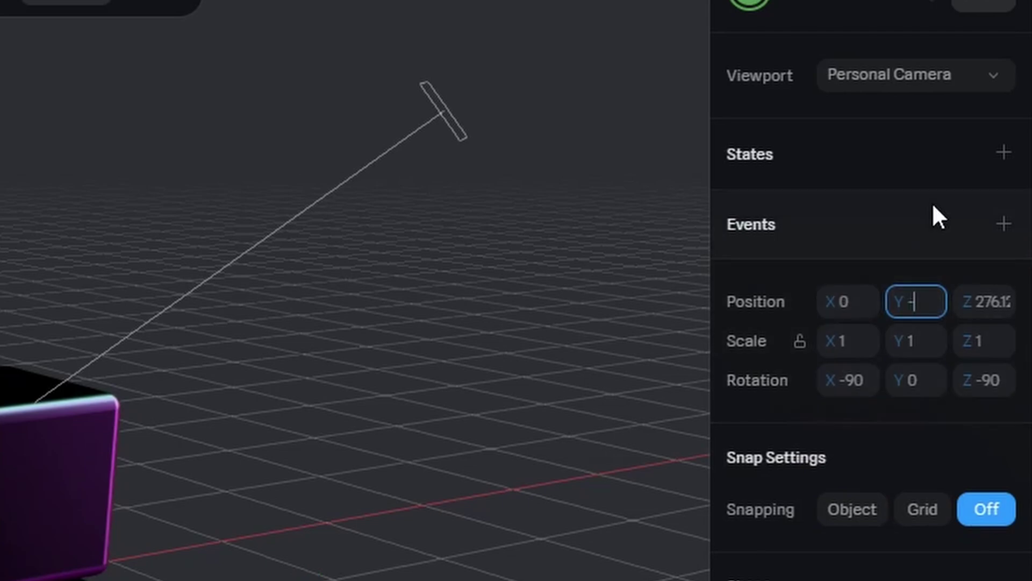
{"action": "type", "text": "0"}
{"action": "key", "text": "Tab"}
{"action": "type", "text": "0"}
{"action": "key", "text": "Return"}
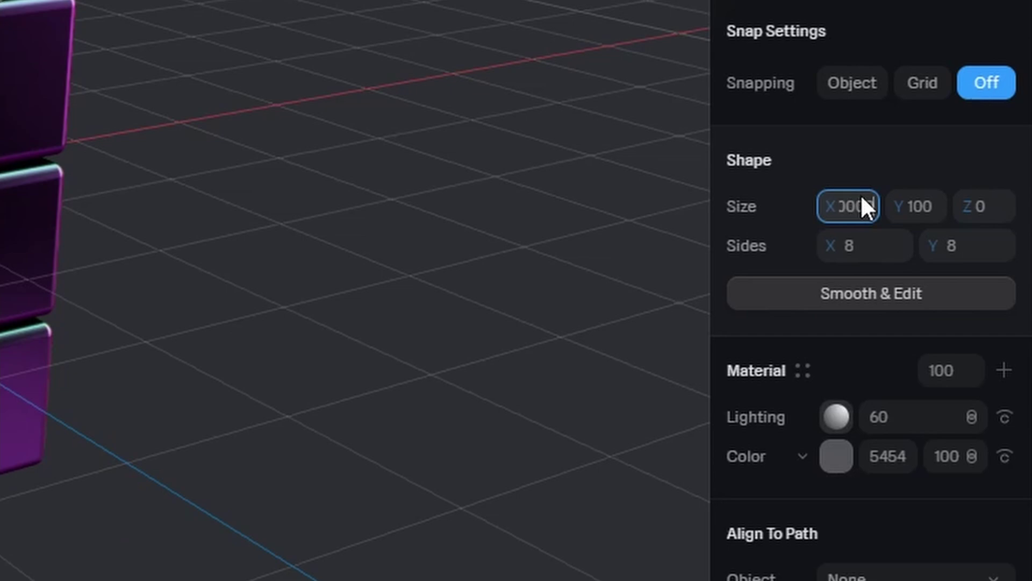
Size the plane 1000×1000 and darken its colour to a deep grey.
{"action": "key", "text": "Tab"}
{"action": "type", "text": "1000"}
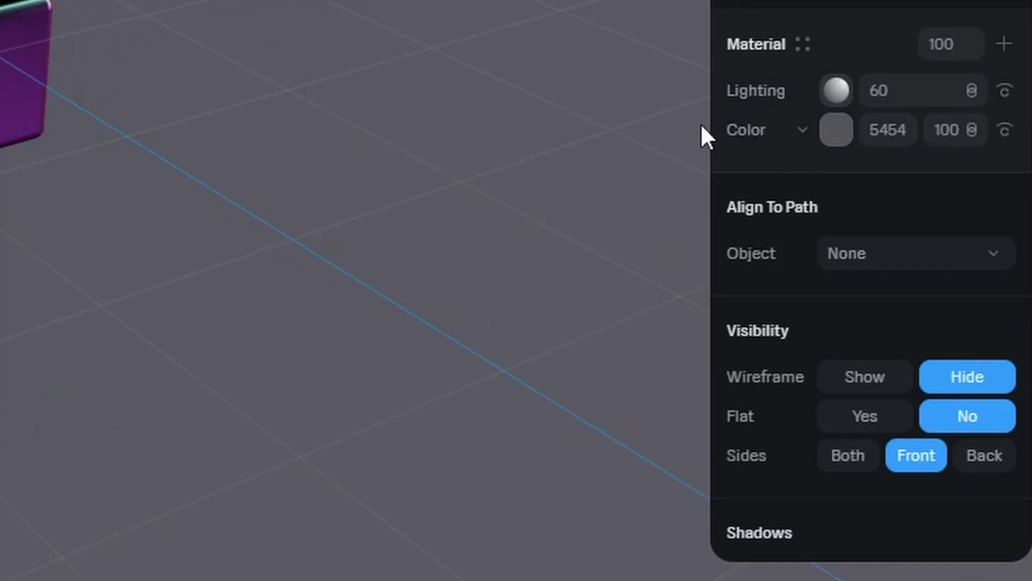
{"action": "left_click", "coordinate": [838, 128]}
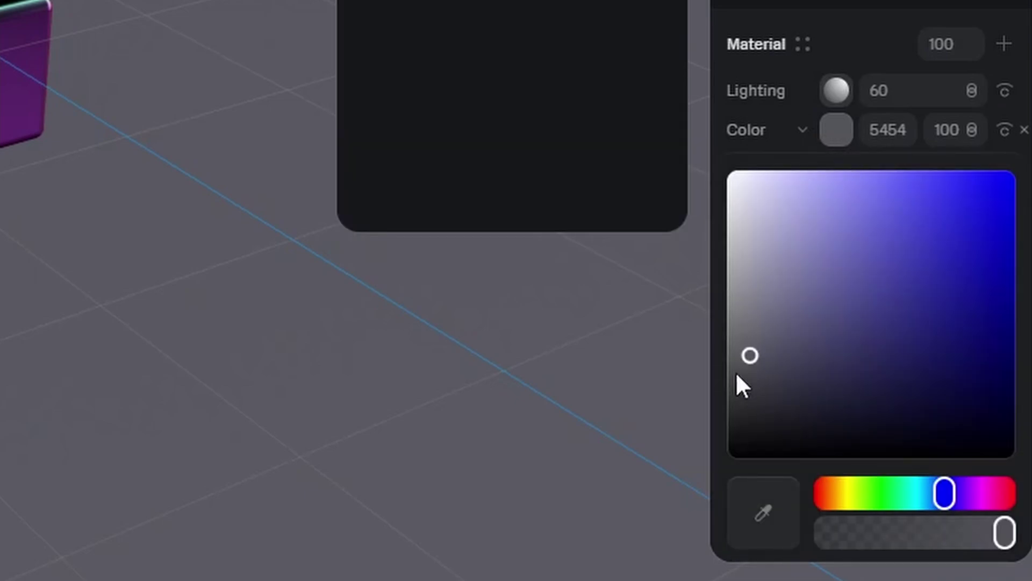
{"action": "left_click_drag", "start_coordinate": [738, 359], "coordinate": [725, 412]}
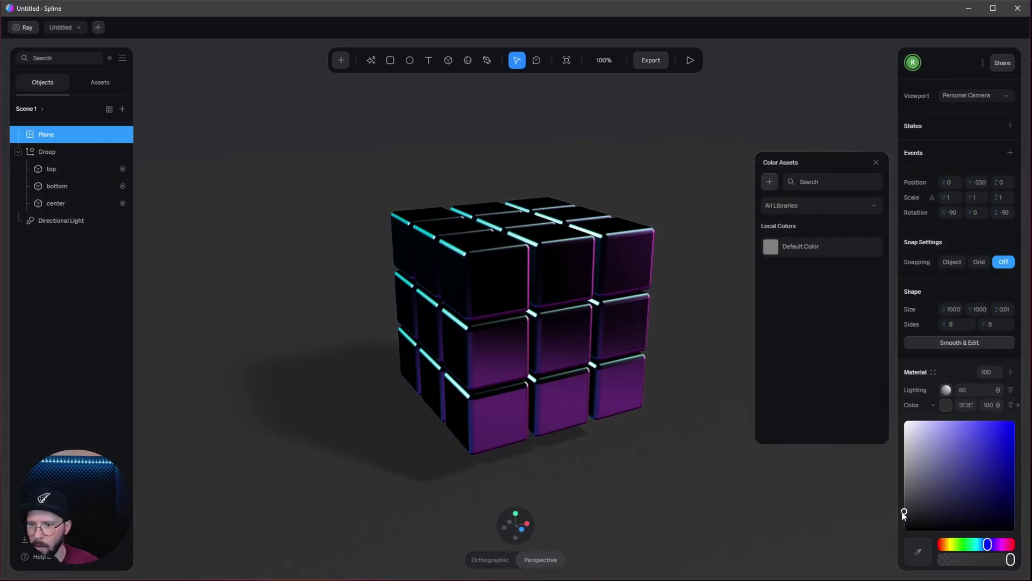
{"action": "left_click_drag", "start_coordinate": [904, 515], "coordinate": [903, 519]}
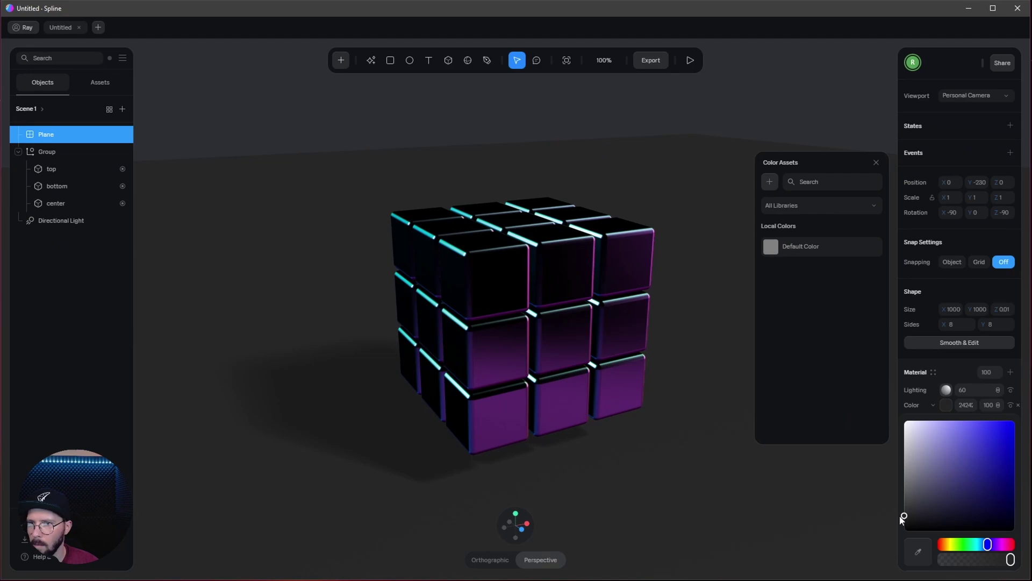
Replace the directional light with a new point light.
{"action": "left_click", "coordinate": [799, 515]}
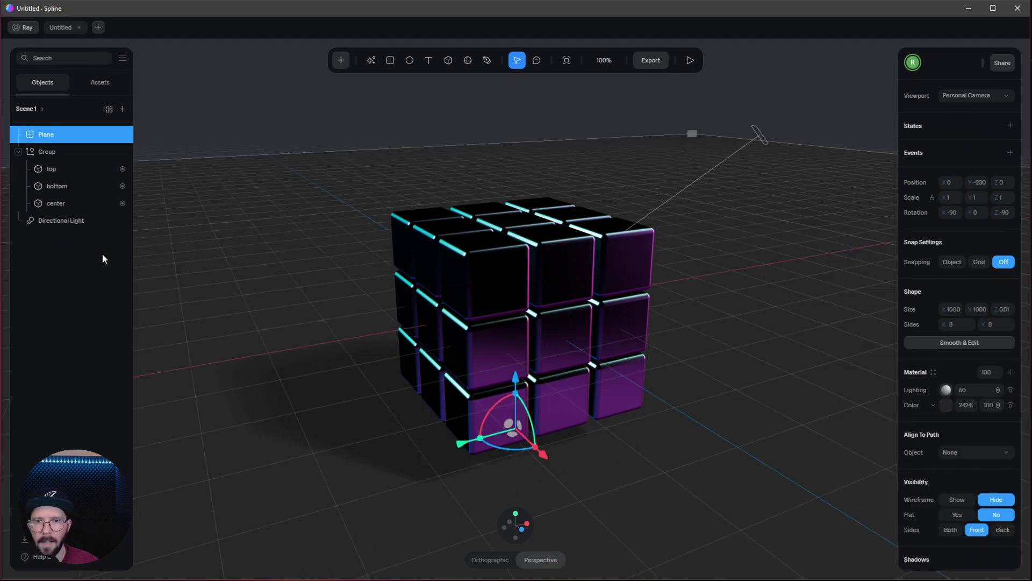
{"action": "left_click", "coordinate": [72, 224]}
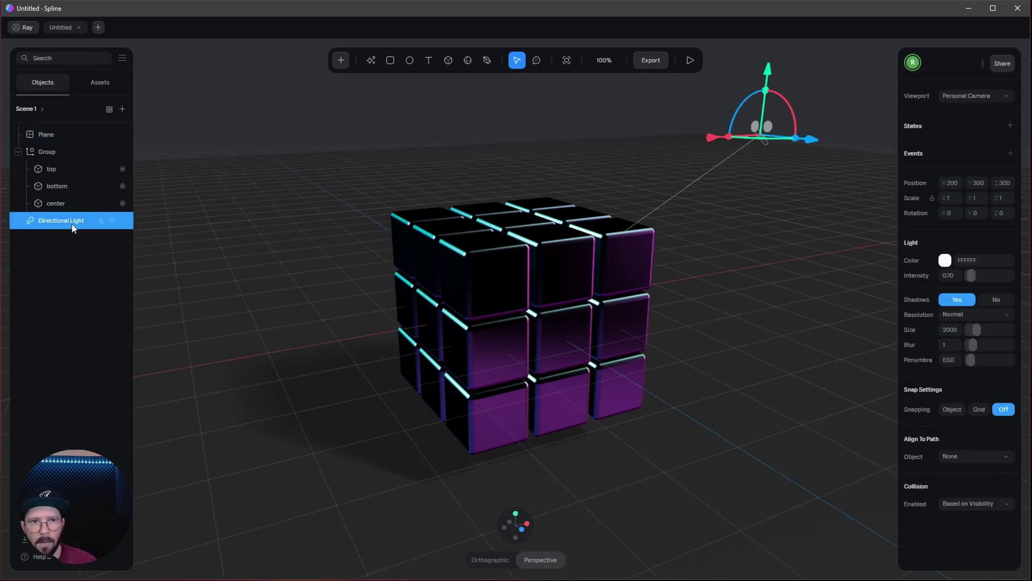
{"action": "left_click", "coordinate": [301, 87]}
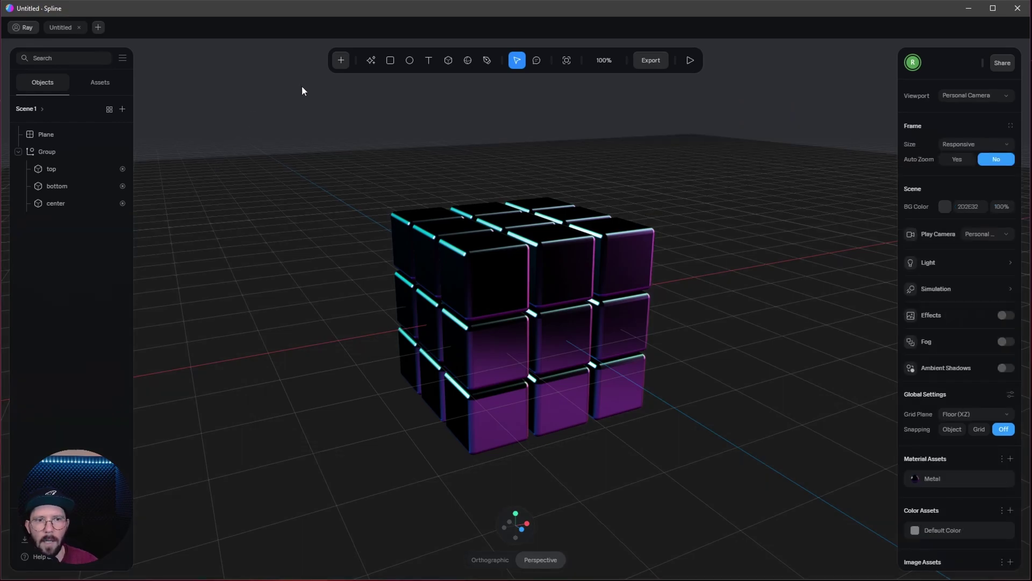
{"action": "left_click", "coordinate": [341, 60]}
{"action": "scroll", "coordinate": [404, 212], "scroll_direction": "down", "scroll_amount": 5}
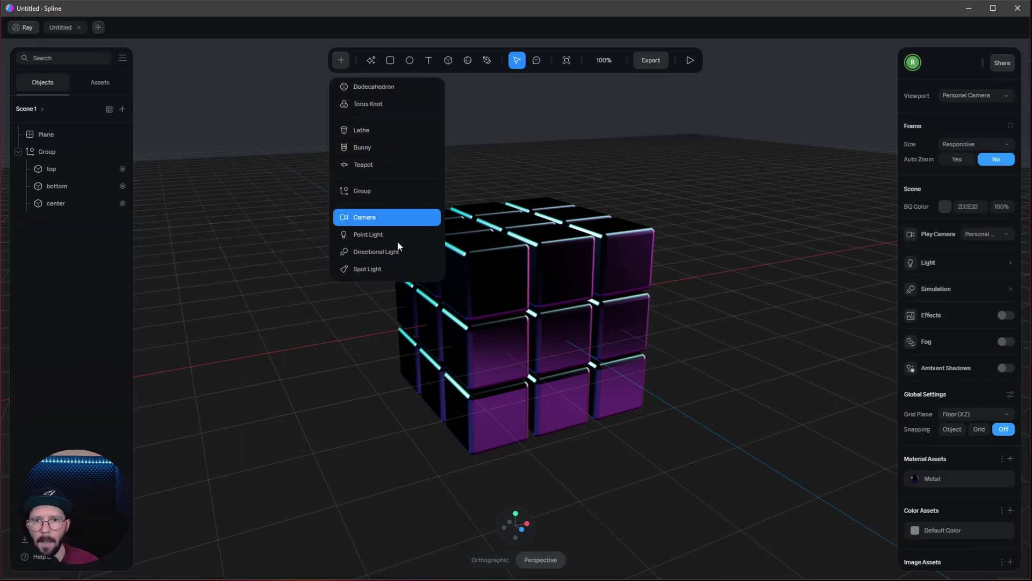
{"action": "left_click", "coordinate": [618, 274]}
Raise the point light to Y 1000 and set its intensity to 10.
{"action": "left_click", "coordinate": [978, 183]}
{"action": "type", "text": "1000"}
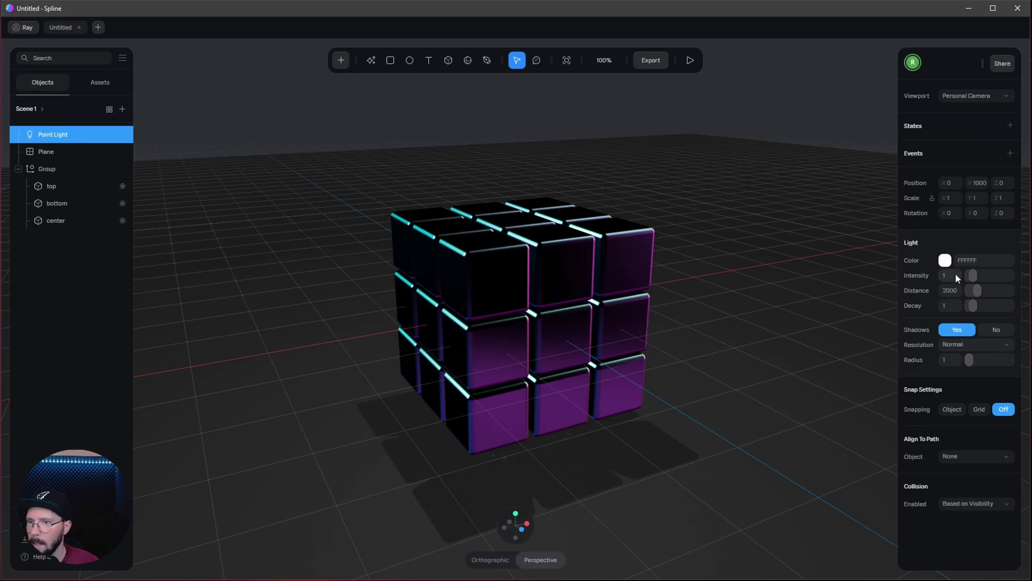
{"action": "left_click", "coordinate": [954, 275]}
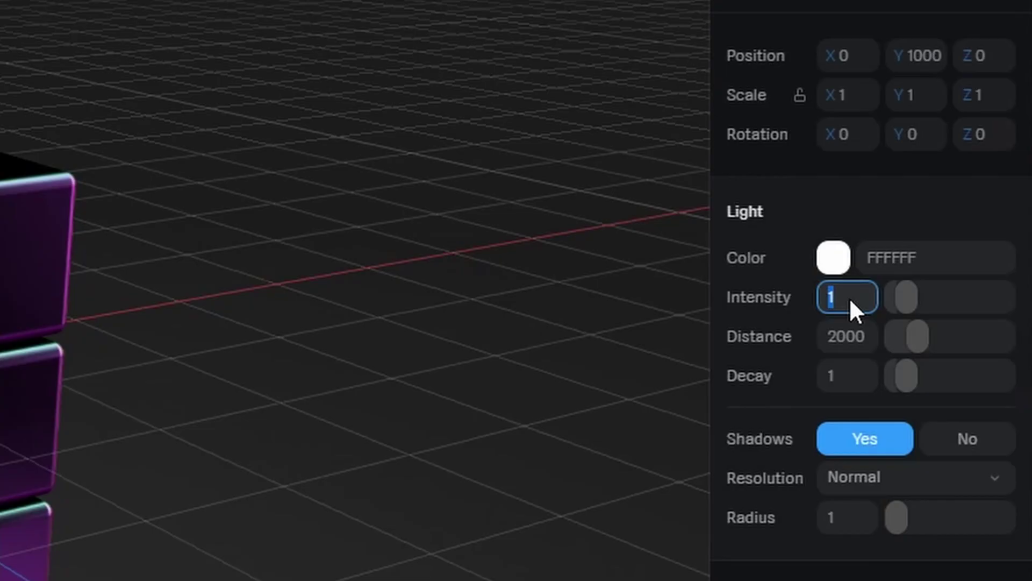
{"action": "type", "text": "10"}
{"action": "key", "text": "Return"}
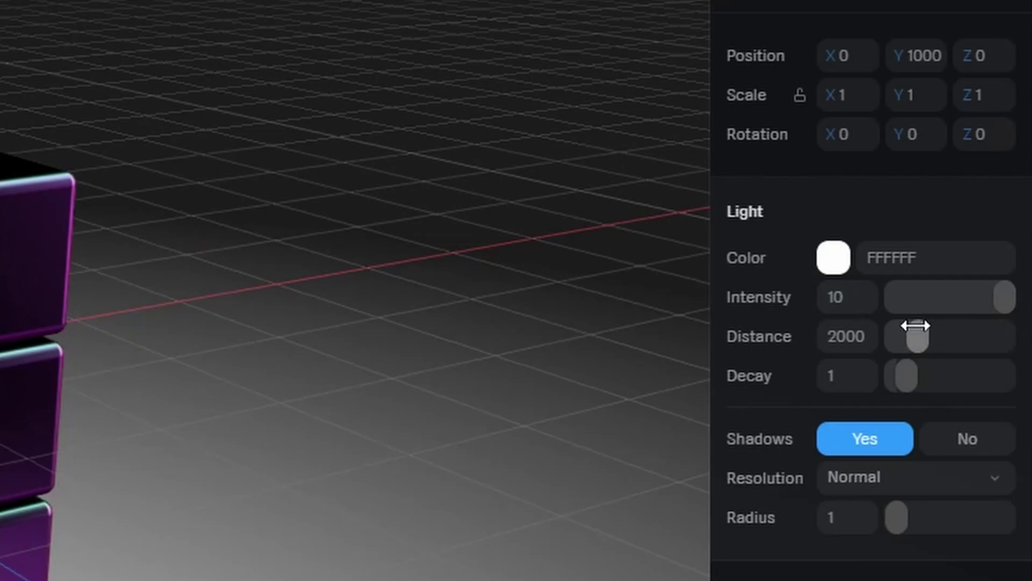
Adjust the light's distance, set decay to 6 and shadow radius to 100.
{"action": "left_click_drag", "start_coordinate": [976, 289], "coordinate": [1000, 290]}
{"action": "left_click_drag", "start_coordinate": [978, 336], "coordinate": [959, 337]}
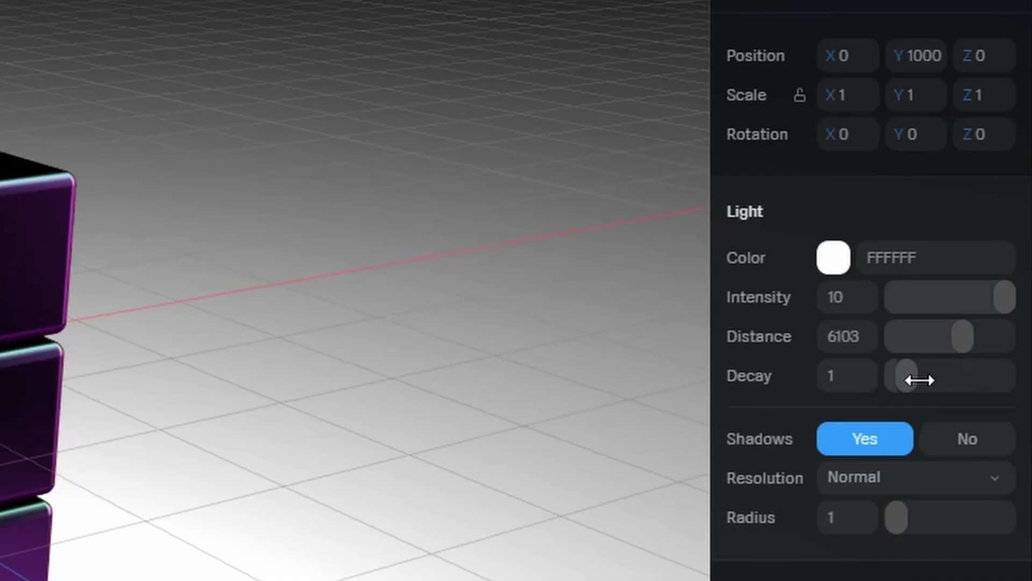
{"action": "left_click_drag", "start_coordinate": [919, 379], "coordinate": [963, 376]}
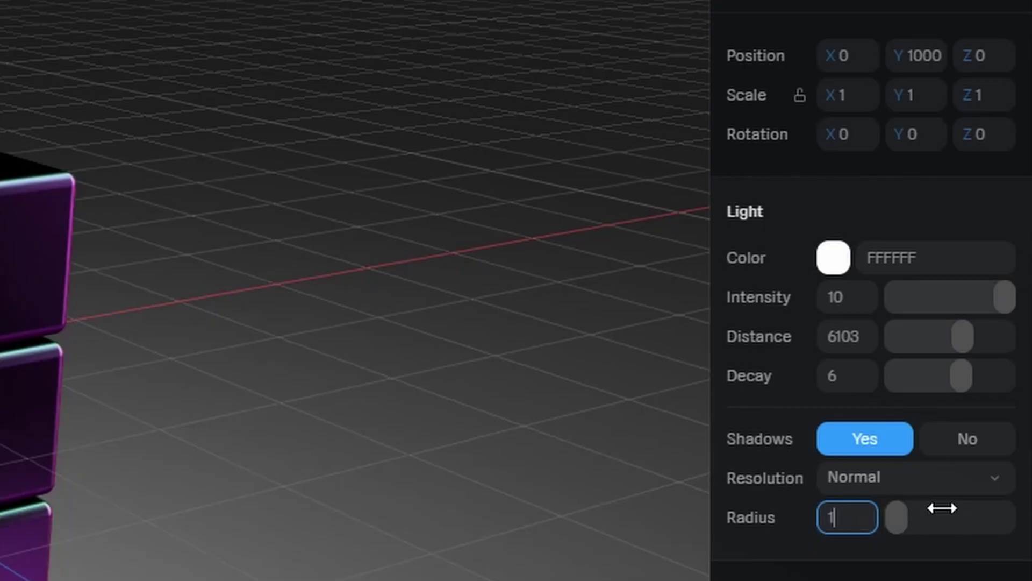
{"action": "left_click_drag", "start_coordinate": [984, 355], "coordinate": [997, 355]}
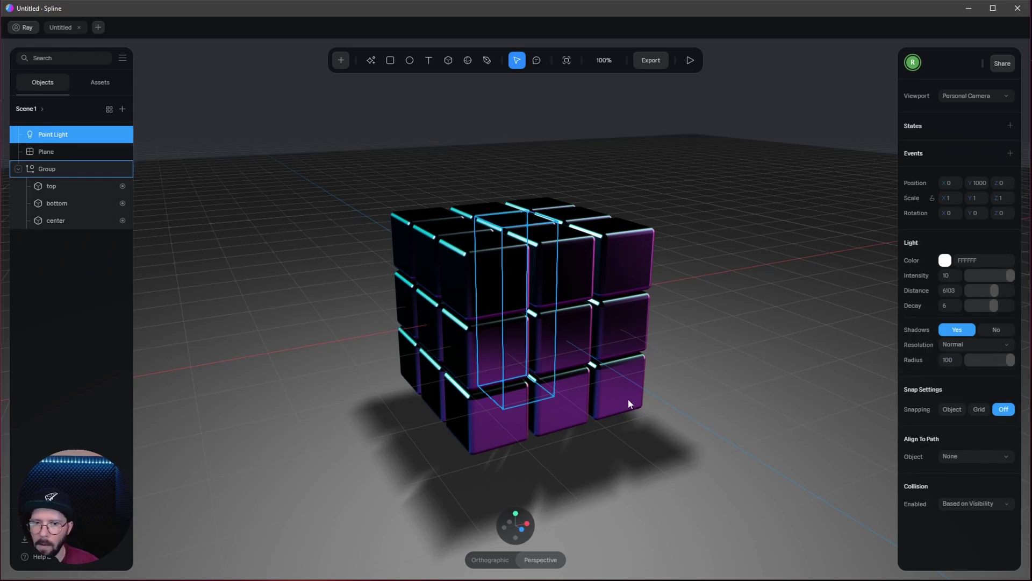
Switch to orthographic projection and preview the looping metallic cube over the floor.
{"action": "left_click", "coordinate": [489, 559]}
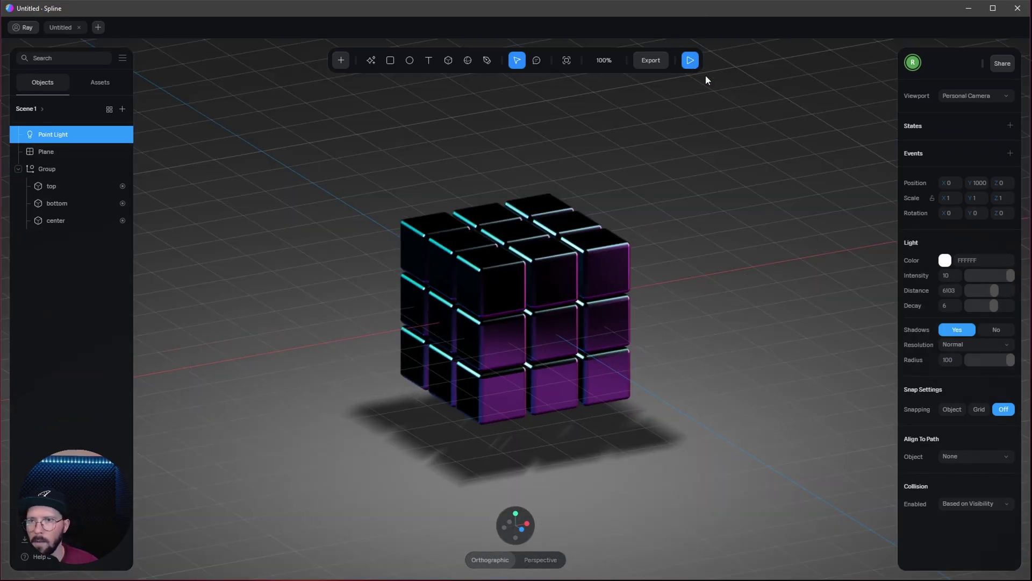
{"action": "left_click", "coordinate": [690, 59]}
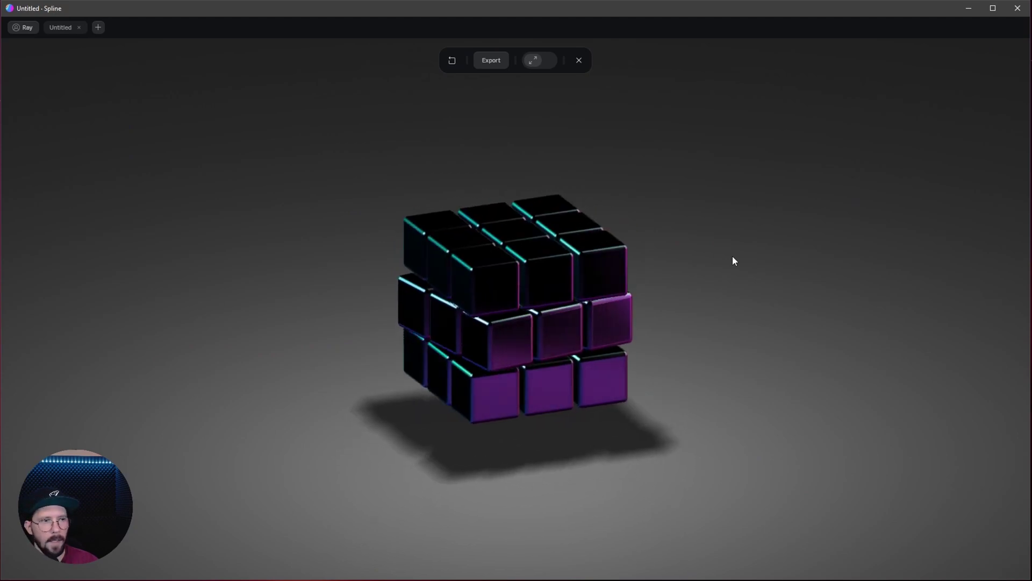